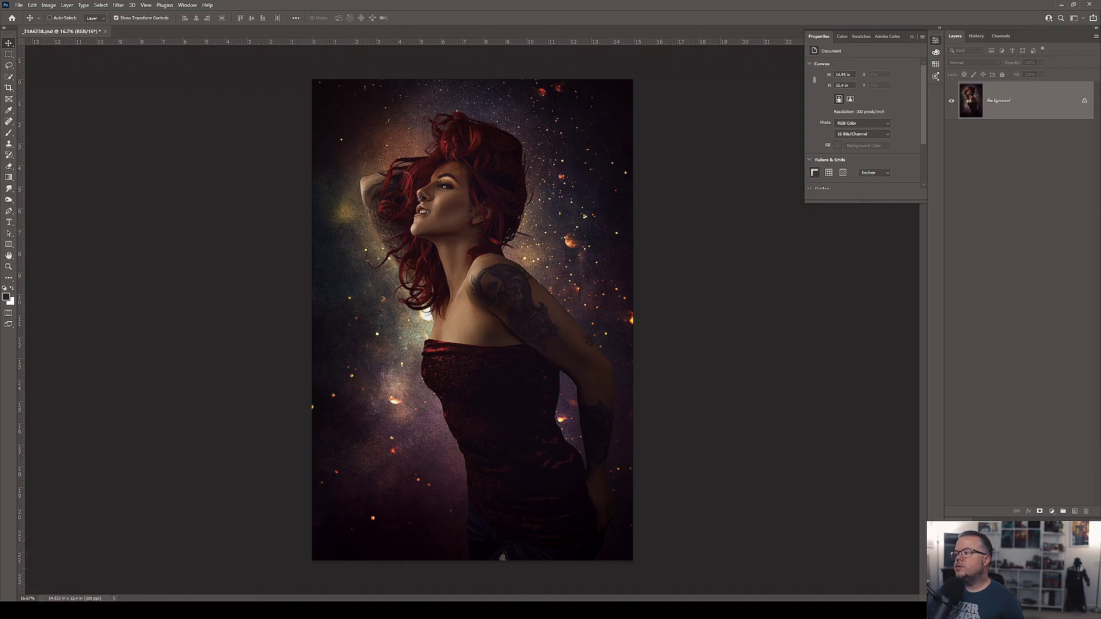
Run the retouching setup action, stop it at its message, and open the Median noise filter for the color layer
{"action": "key", "text": "F2"}
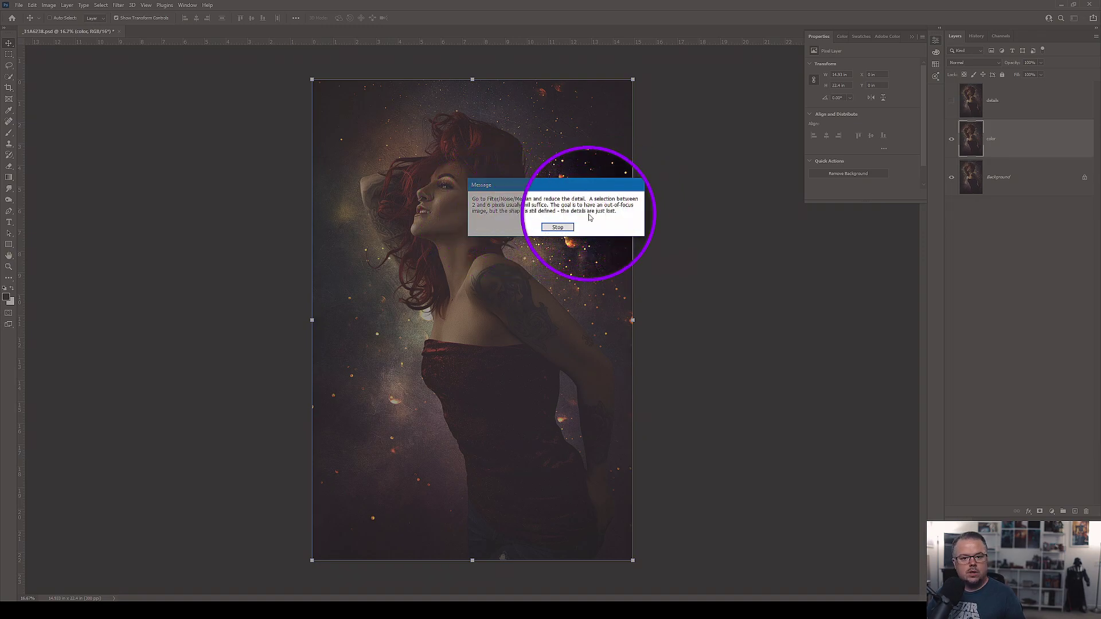
{"action": "left_click", "coordinate": [559, 227]}
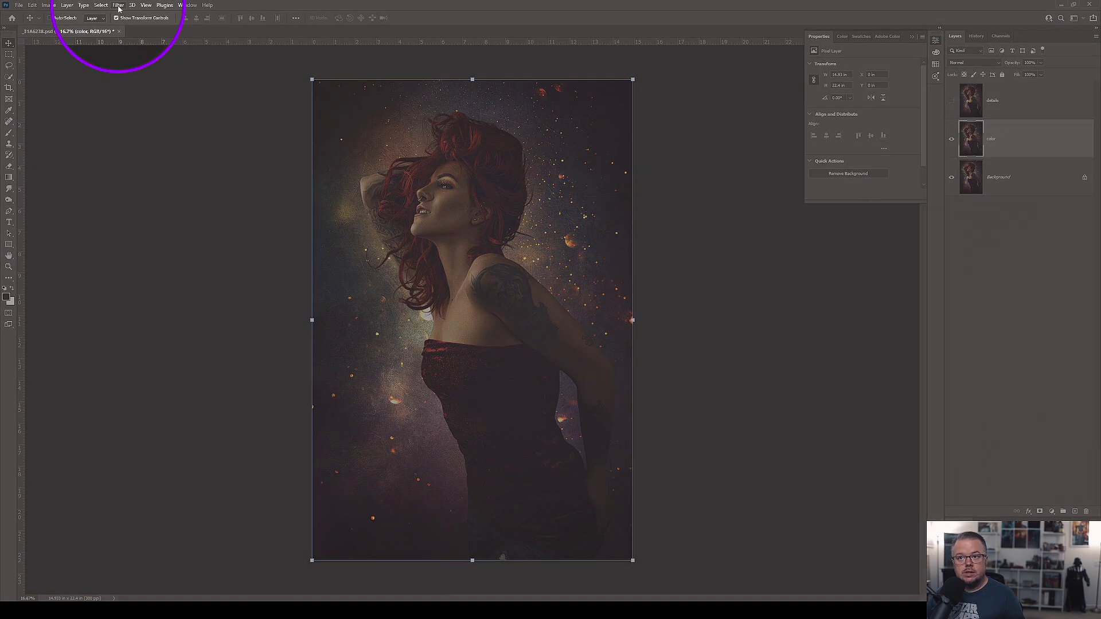
{"action": "left_click", "coordinate": [119, 5]}
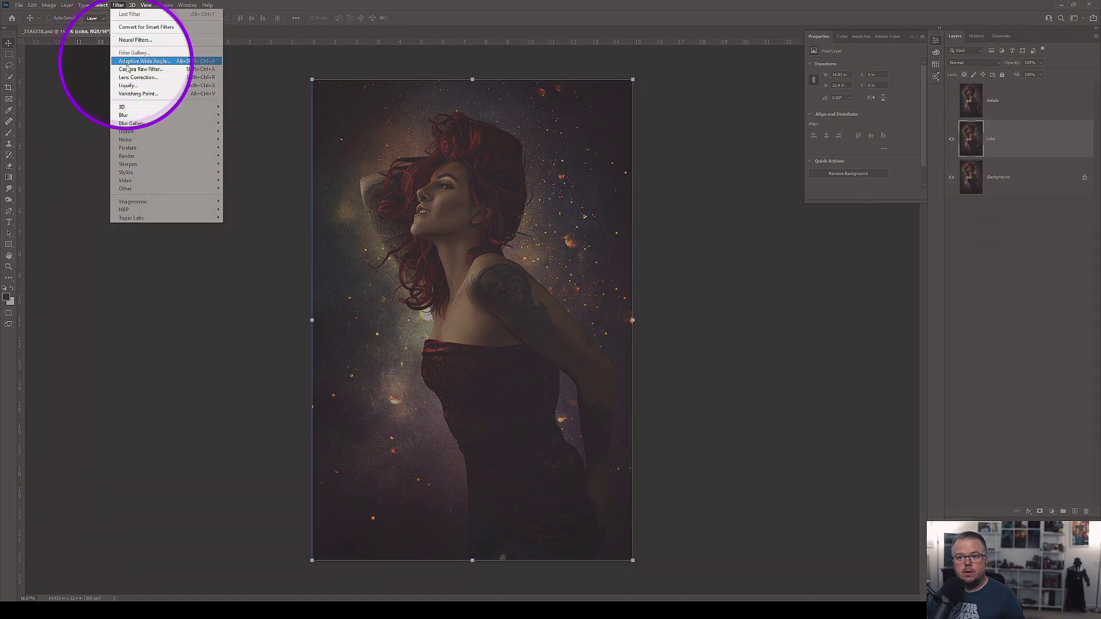
{"action": "mouse_move", "coordinate": [148, 139]}
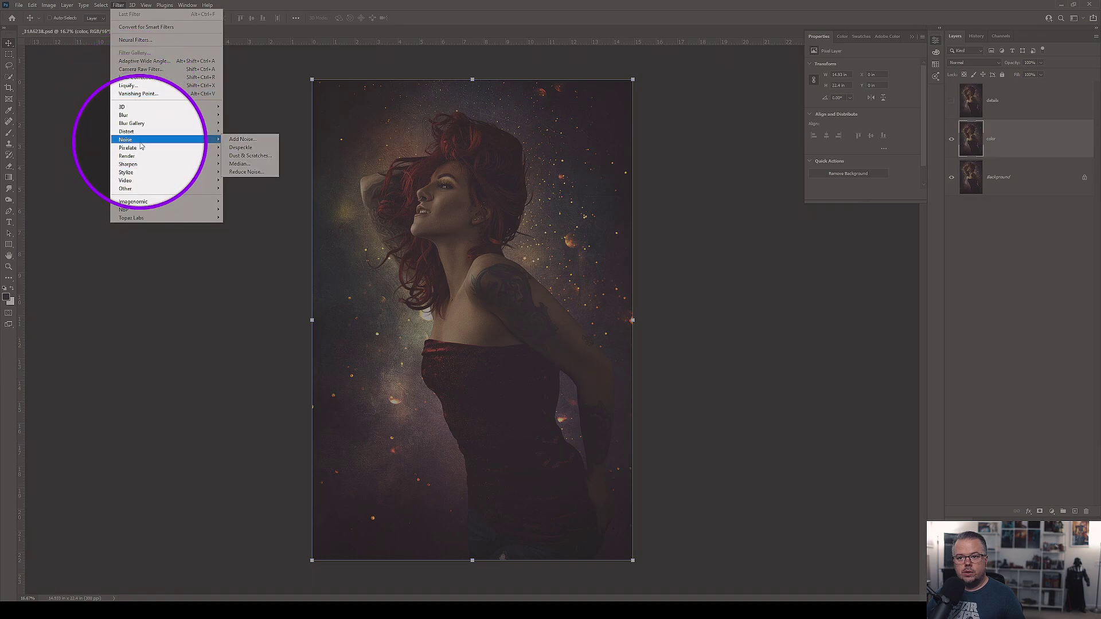
{"action": "left_click", "coordinate": [248, 165]}
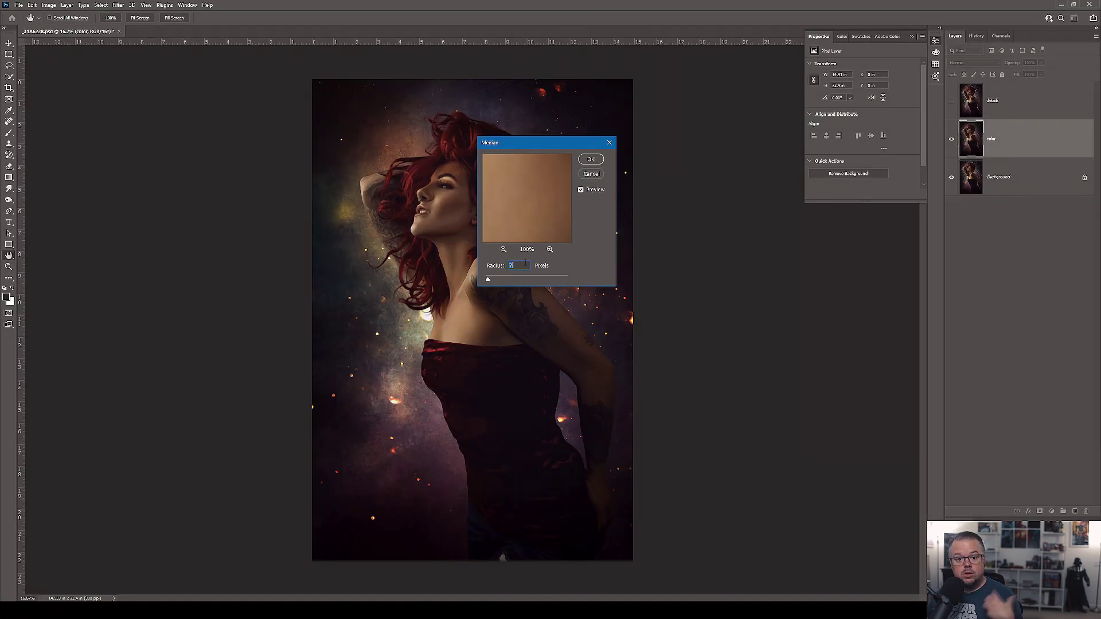
Check the eye in the filter preview and apply the Median filter to the color layer with a radius of 8 pixels
{"action": "mouse_move", "coordinate": [518, 193]}
{"action": "left_mouse_down"}
{"action": "mouse_move", "coordinate": [523, 222]}
{"action": "mouse_move", "coordinate": [553, 238]}
{"action": "mouse_move", "coordinate": [523, 221]}
{"action": "mouse_move", "coordinate": [528, 207]}
{"action": "mouse_move", "coordinate": [549, 236]}
{"action": "mouse_move", "coordinate": [527, 183]}
{"action": "mouse_move", "coordinate": [524, 221]}
{"action": "mouse_move", "coordinate": [507, 197]}
{"action": "left_mouse_up"}
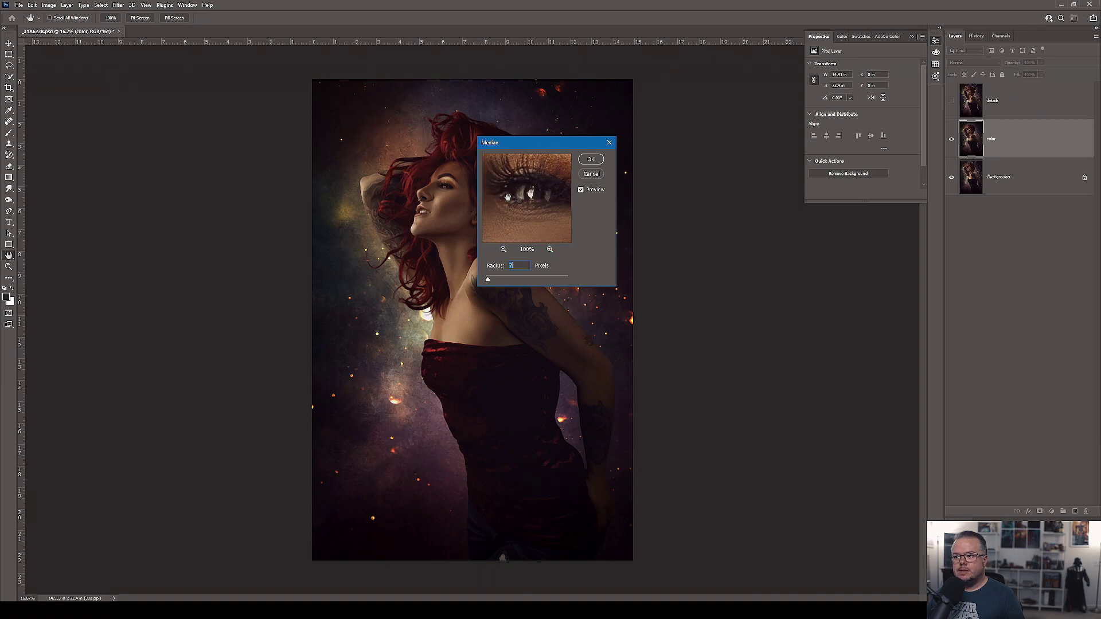
{"action": "left_click", "coordinate": [504, 250]}
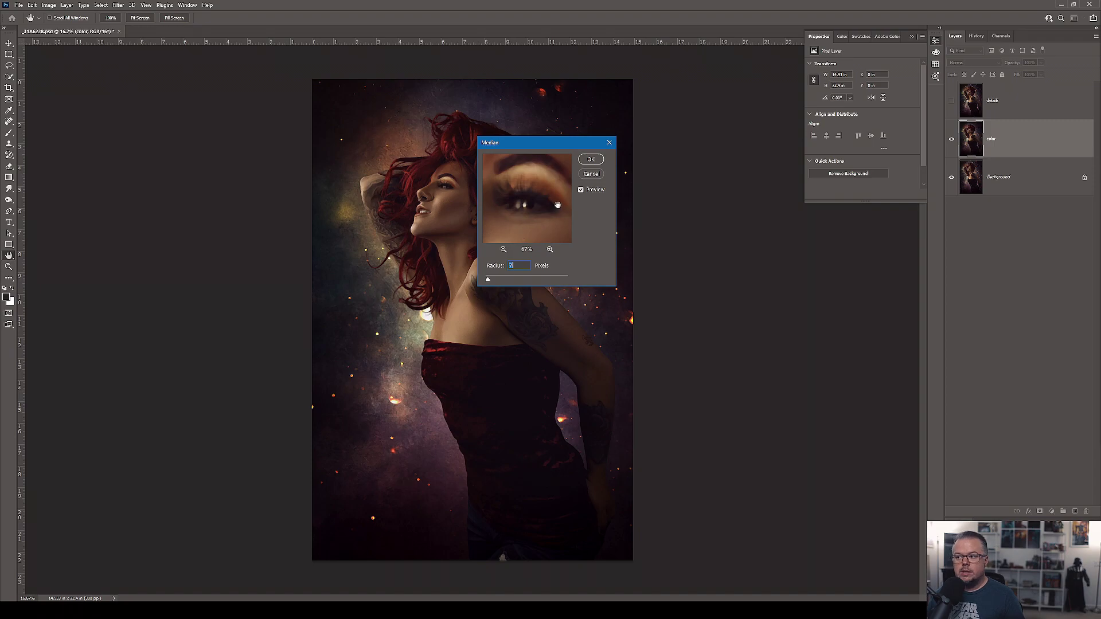
{"action": "left_click_drag", "start_coordinate": [546, 207], "coordinate": [546, 214]}
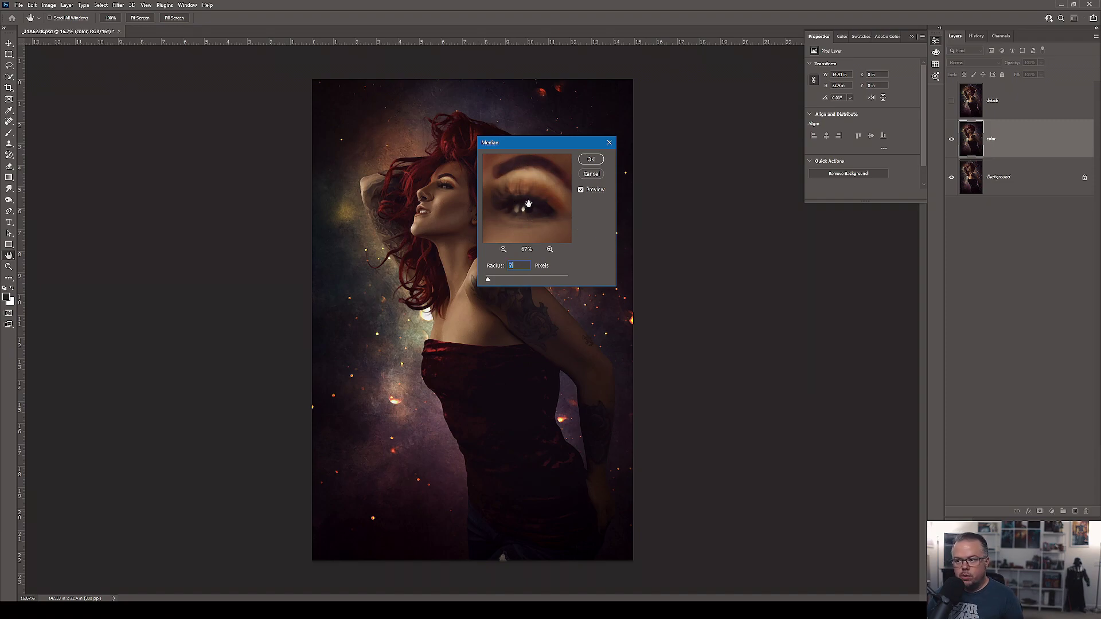
{"action": "left_click", "coordinate": [504, 265]}
{"action": "type", "text": "20"}
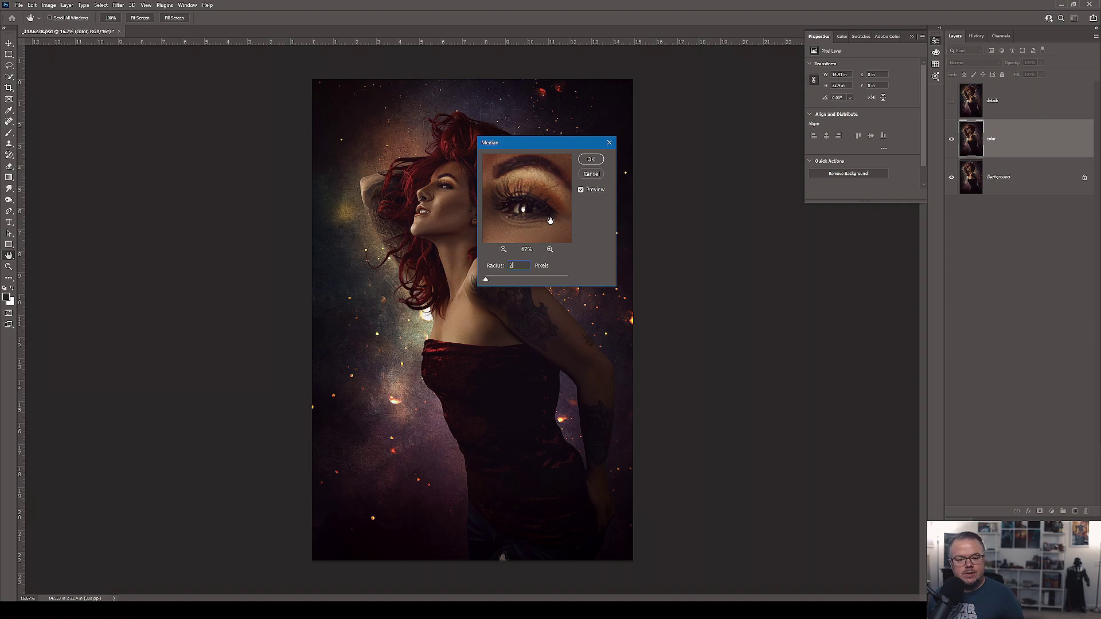
{"action": "key", "text": "BackSpace"}
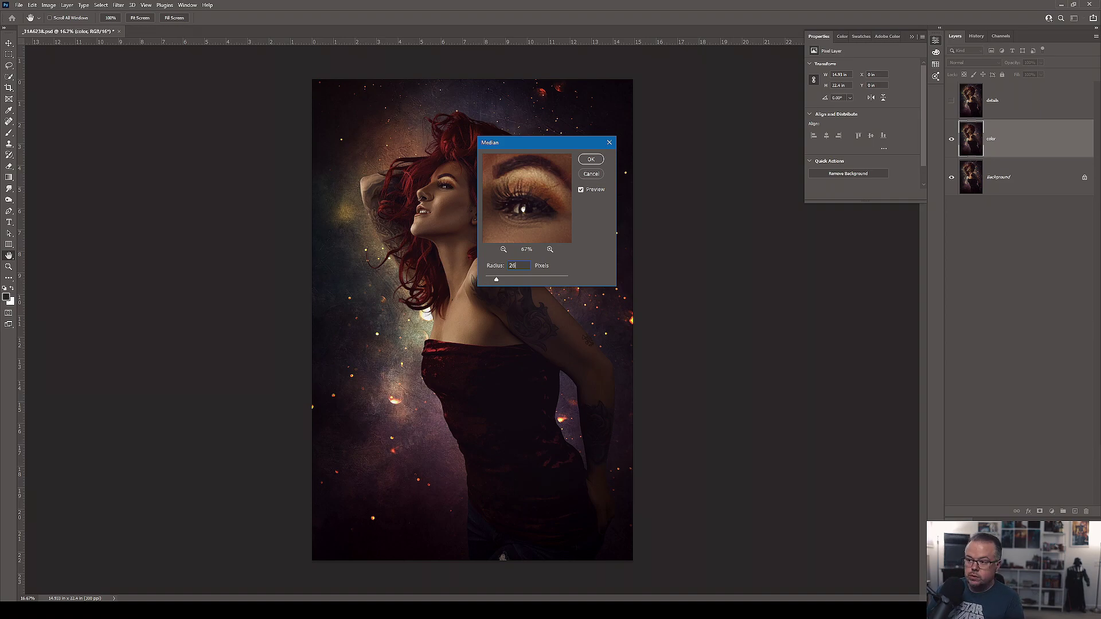
{"action": "type", "text": "6"}
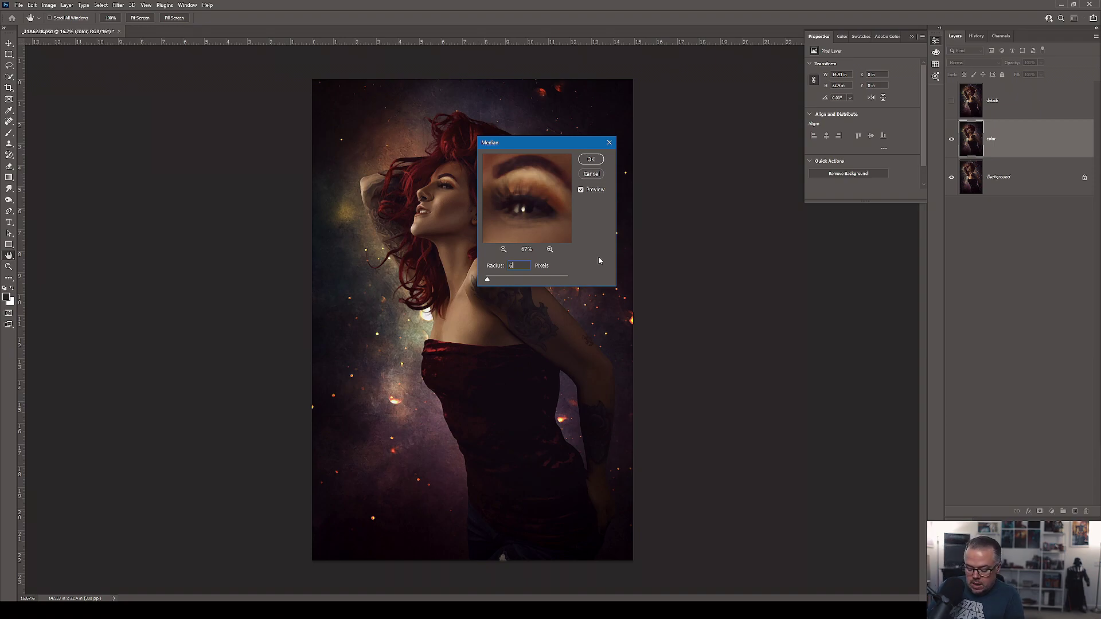
{"action": "key", "text": "BackSpace"}
{"action": "type", "text": "8"}
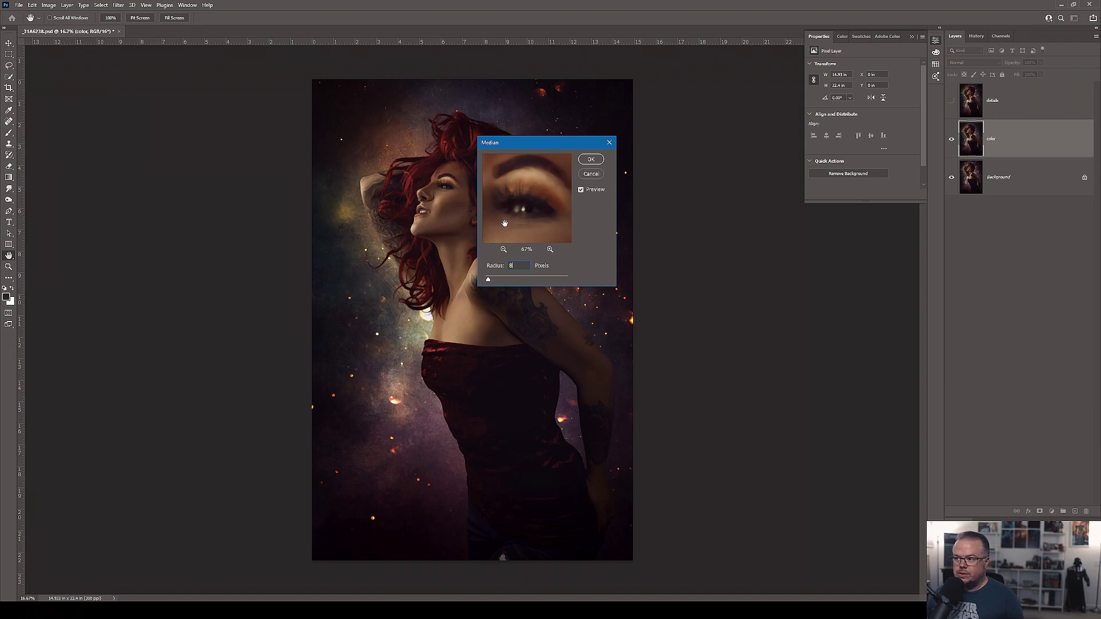
{"action": "left_click", "coordinate": [590, 158]}
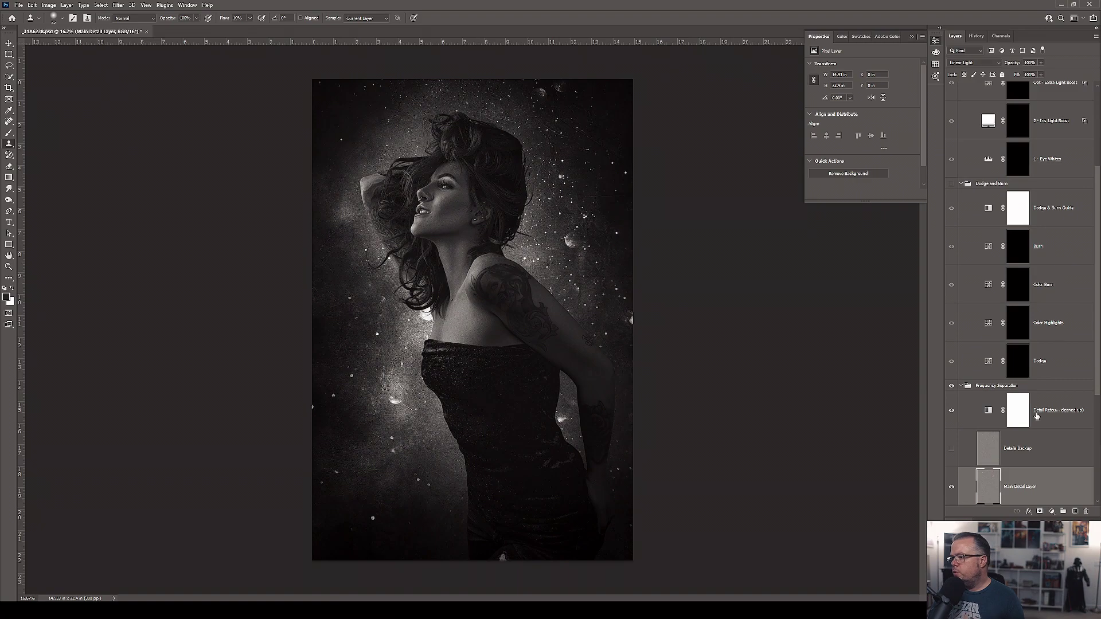
Hide the black-and-white detail retouch guide in the Frequency Separation group and select the Paint 2 - DB Foundation layer
{"action": "scroll", "coordinate": [1032, 390], "scroll_direction": "down", "scroll_amount": 5}
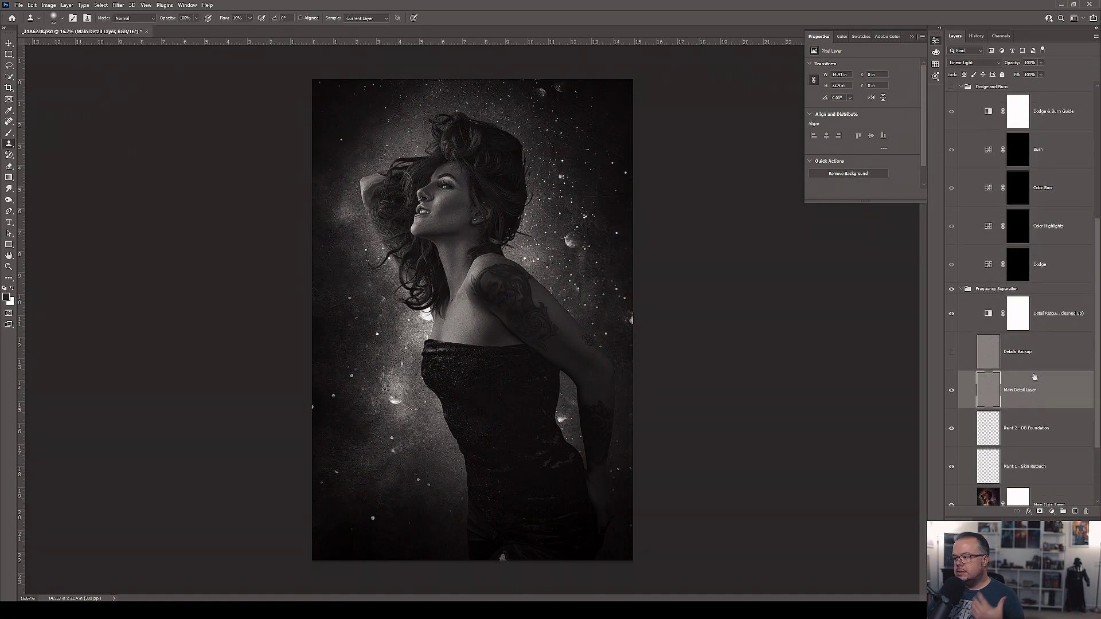
{"action": "scroll", "coordinate": [1031, 383], "scroll_direction": "down", "scroll_amount": 1}
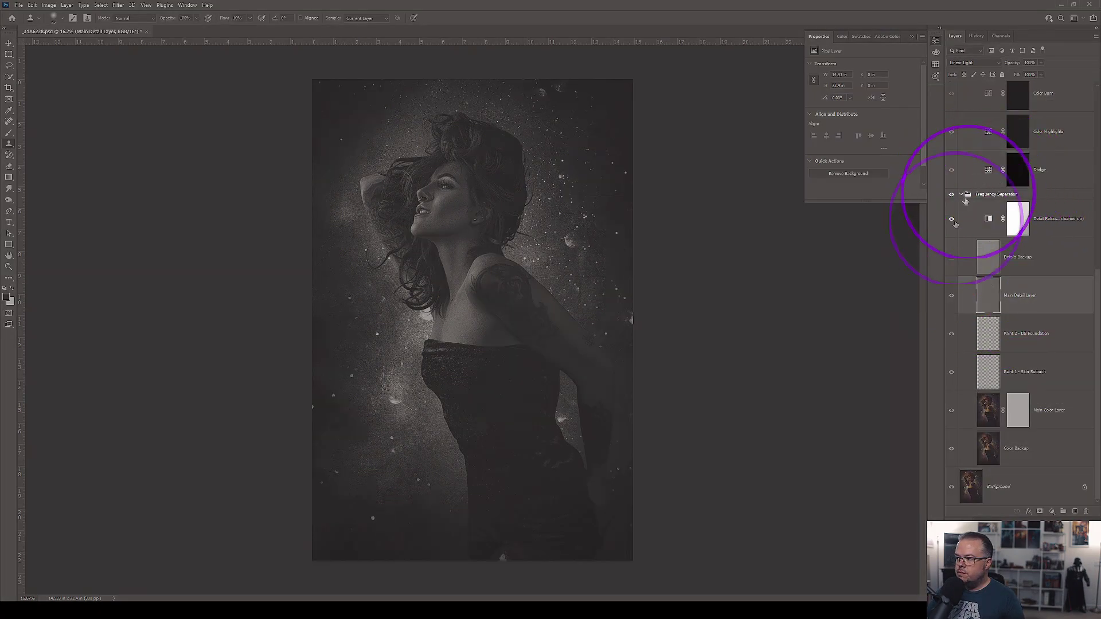
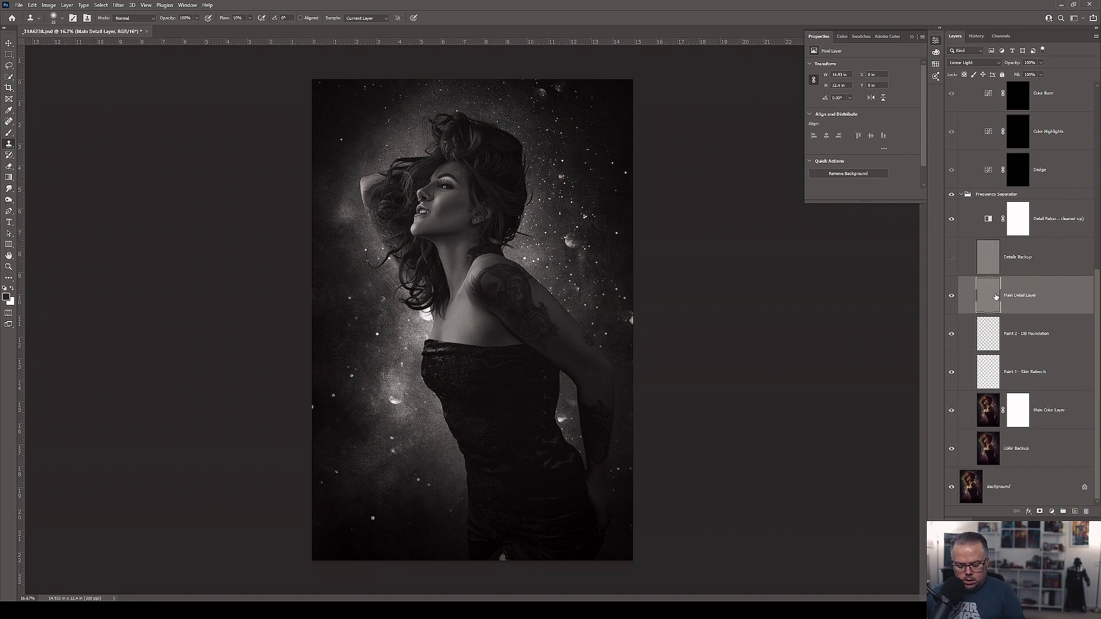
{"action": "scroll", "coordinate": [974, 301], "scroll_direction": "up", "scroll_amount": 1}
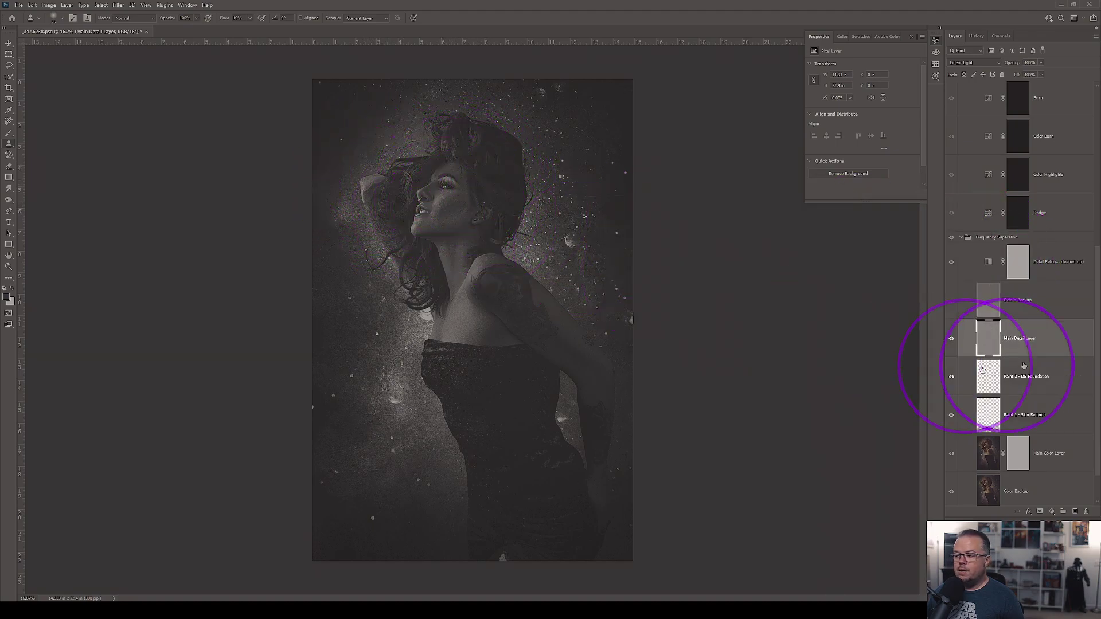
{"action": "scroll", "coordinate": [419, 222], "scroll_direction": "up", "scroll_amount": 1}
{"action": "scroll", "coordinate": [419, 223], "scroll_direction": "up", "scroll_amount": 3}
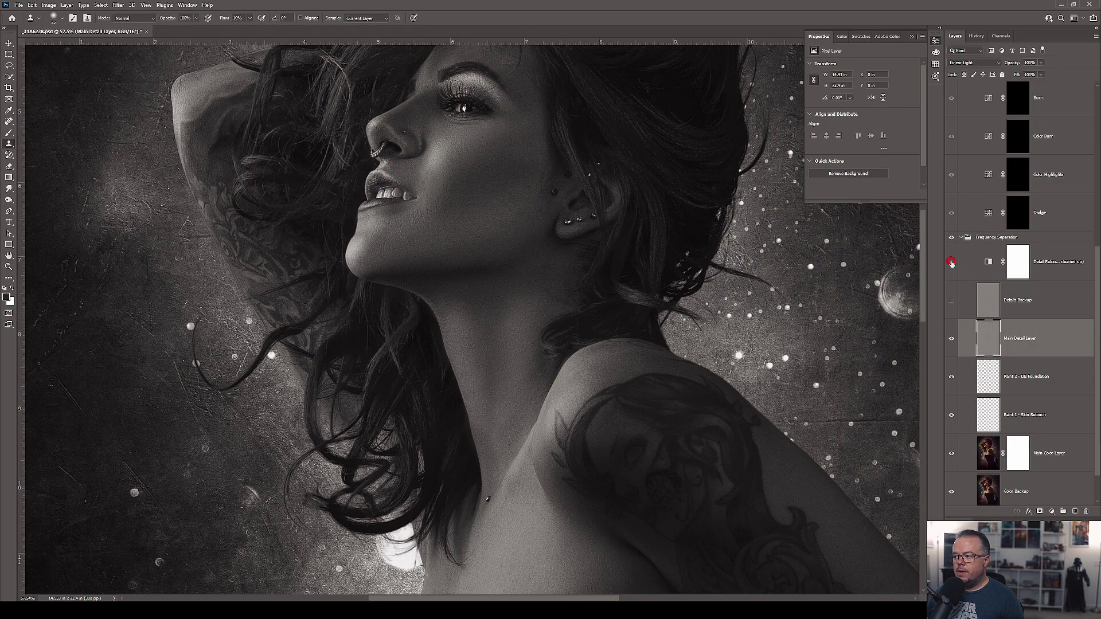
{"action": "left_click", "coordinate": [951, 262]}
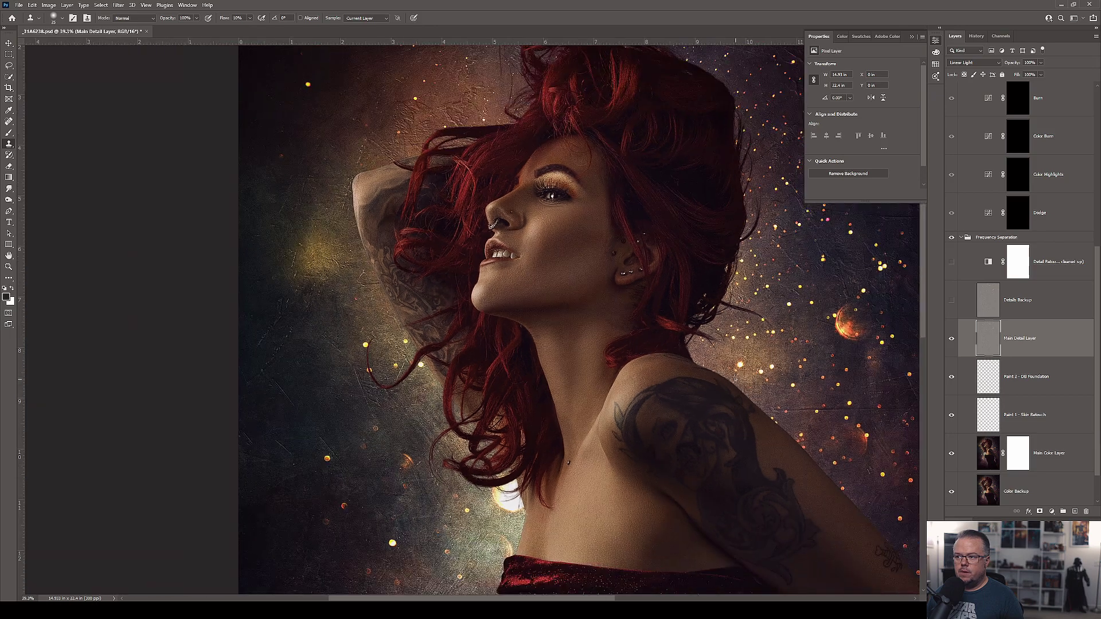
{"action": "left_click", "coordinate": [987, 455]}
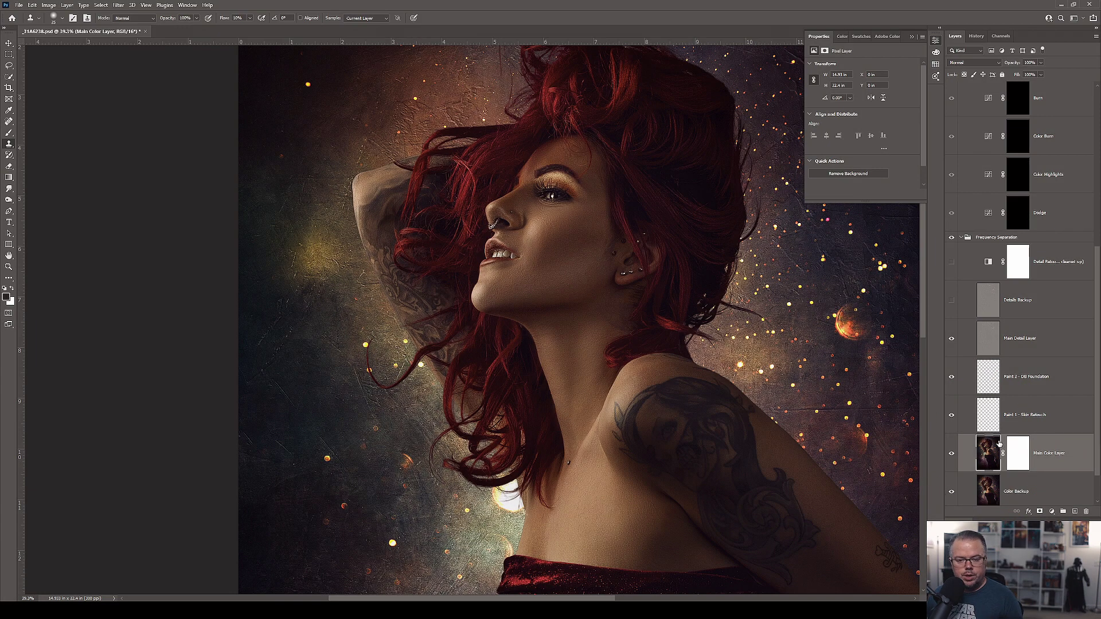
{"action": "left_click", "coordinate": [988, 393]}
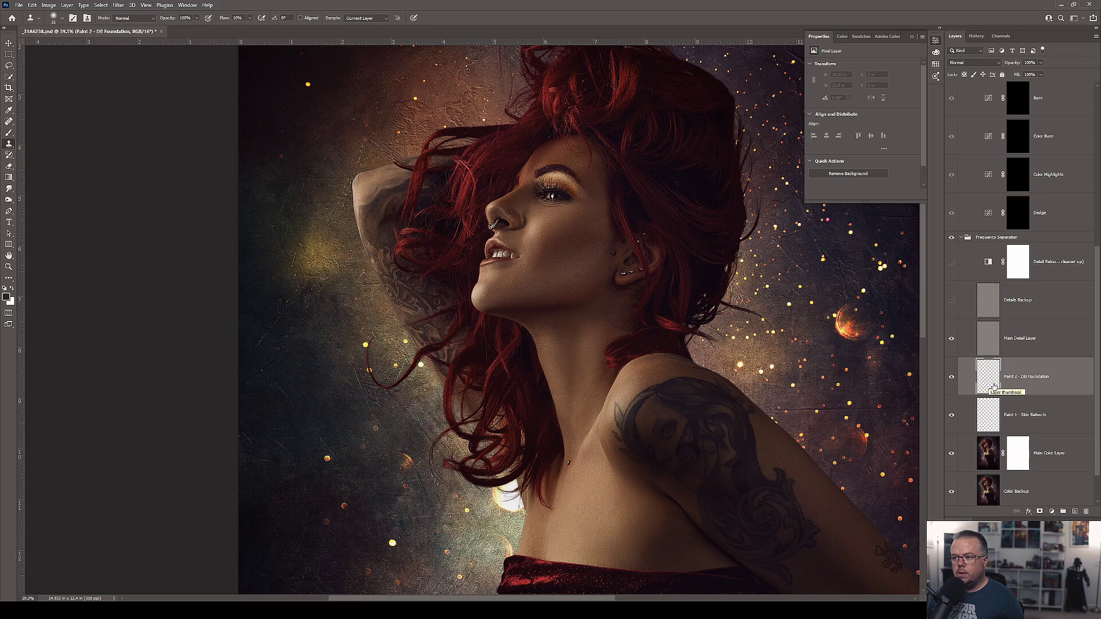
Make the Dodge and Burn group visible and hide its Dodge & Burn Guide layer
{"action": "left_click_drag", "start_coordinate": [745, 291], "coordinate": [611, 376]}
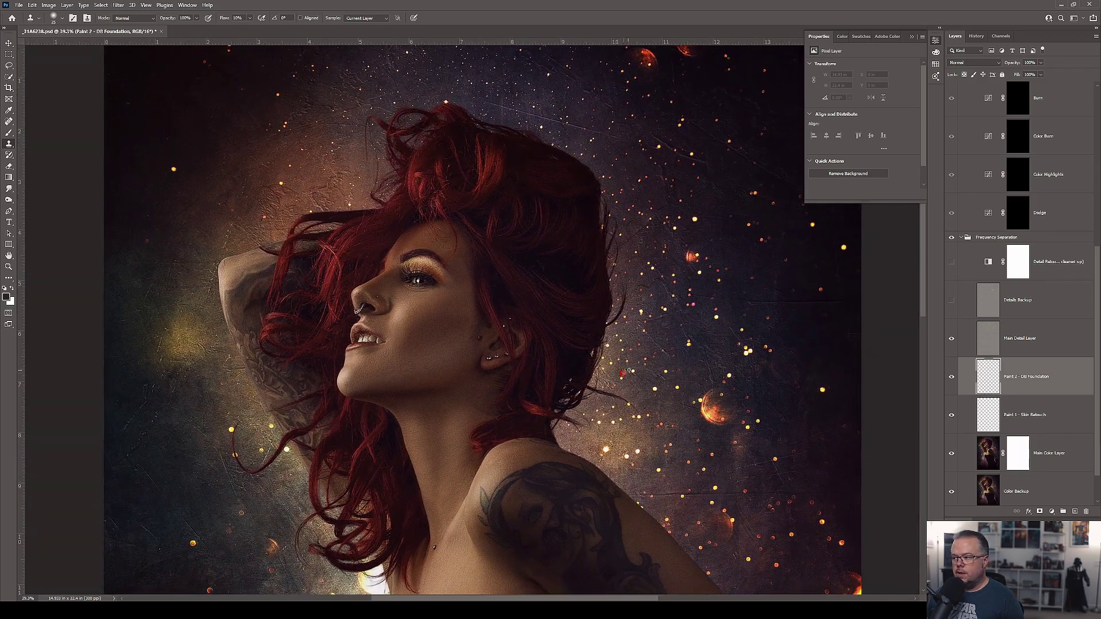
{"action": "scroll", "coordinate": [1046, 329], "scroll_direction": "up", "scroll_amount": 5}
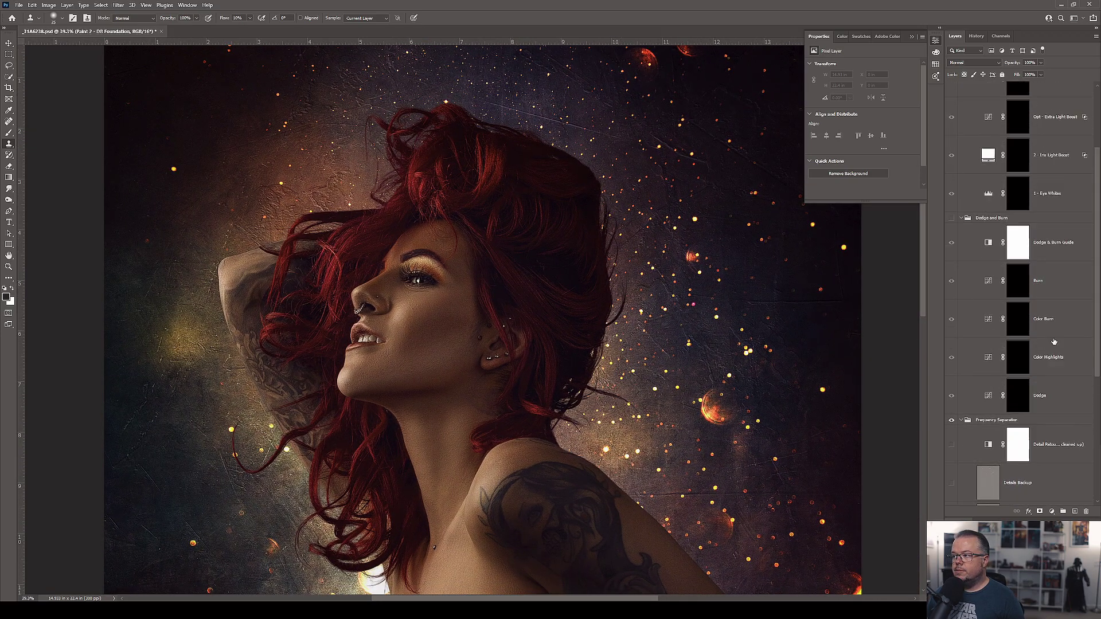
{"action": "left_click", "coordinate": [951, 220]}
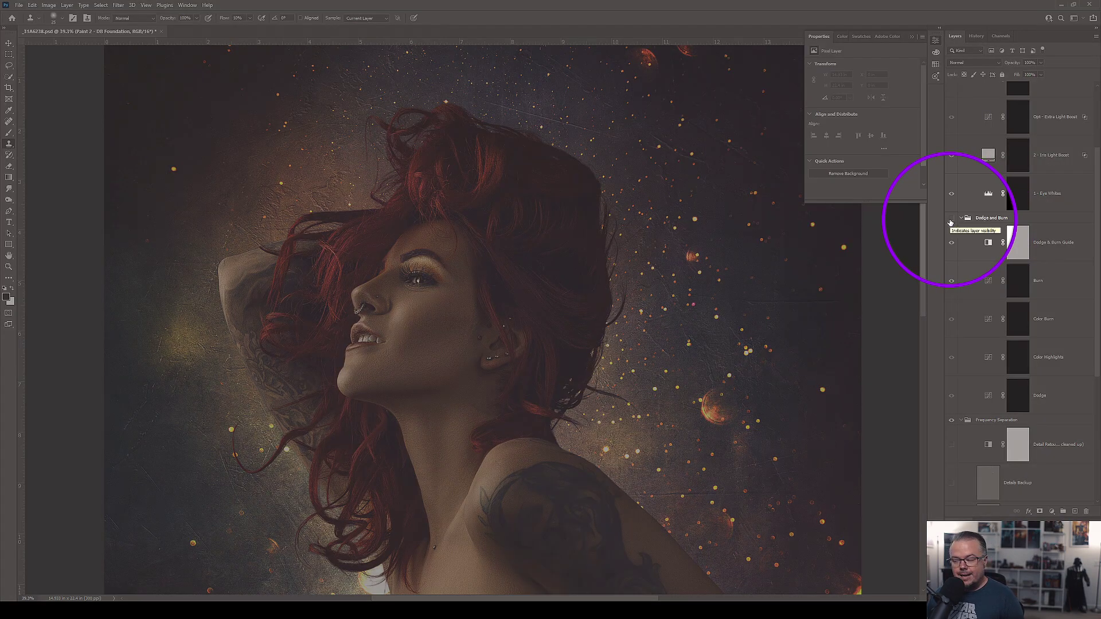
{"action": "left_click", "coordinate": [951, 219]}
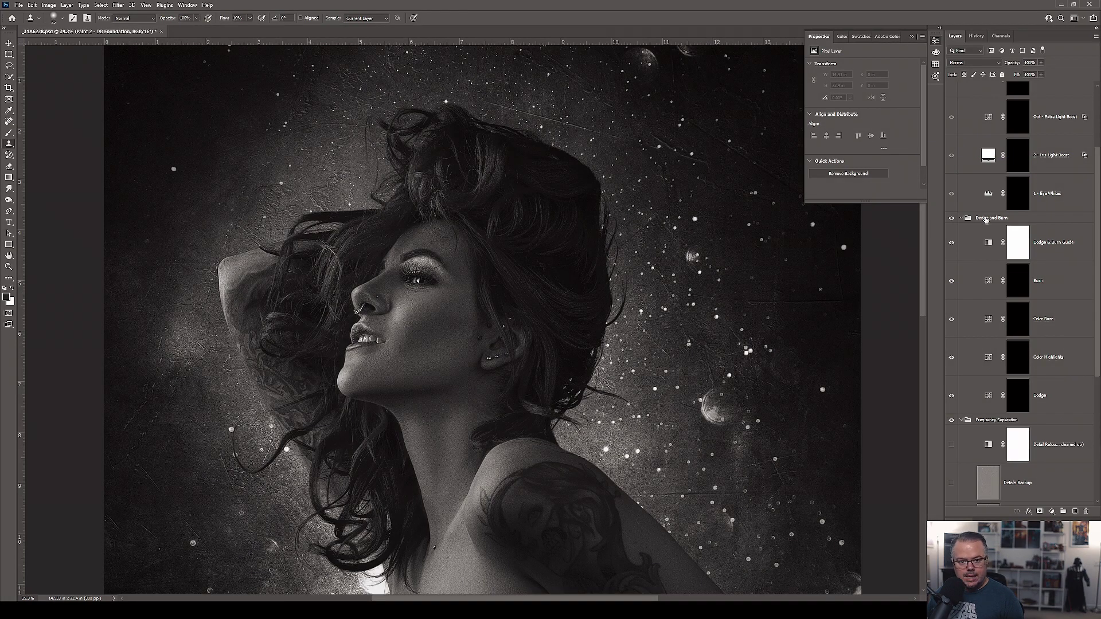
{"action": "left_click", "coordinate": [983, 249]}
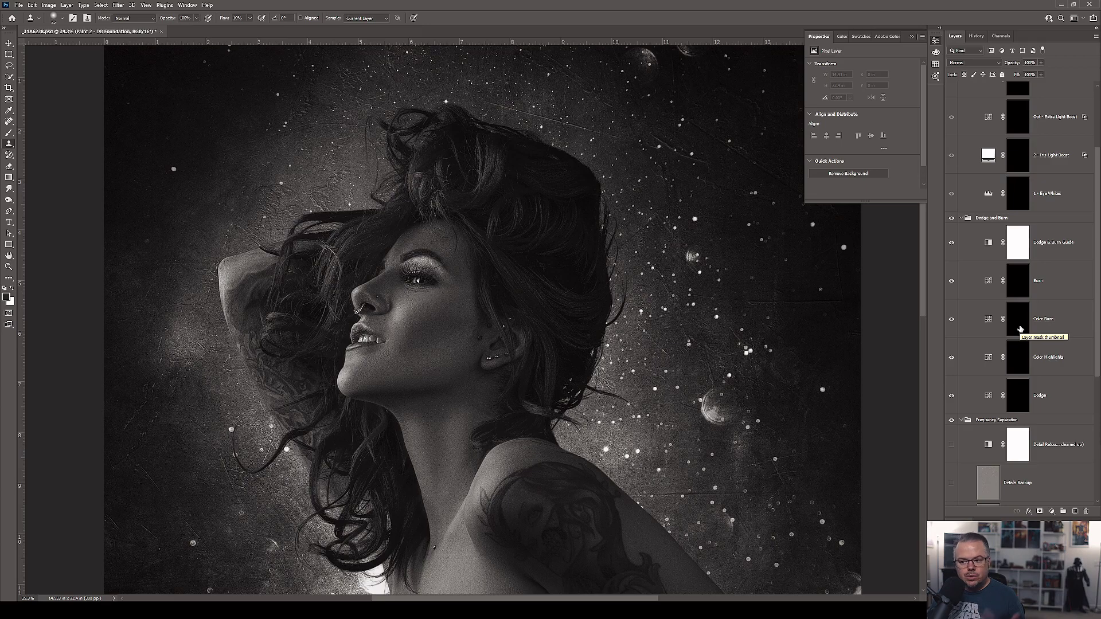
{"action": "left_click", "coordinate": [951, 242]}
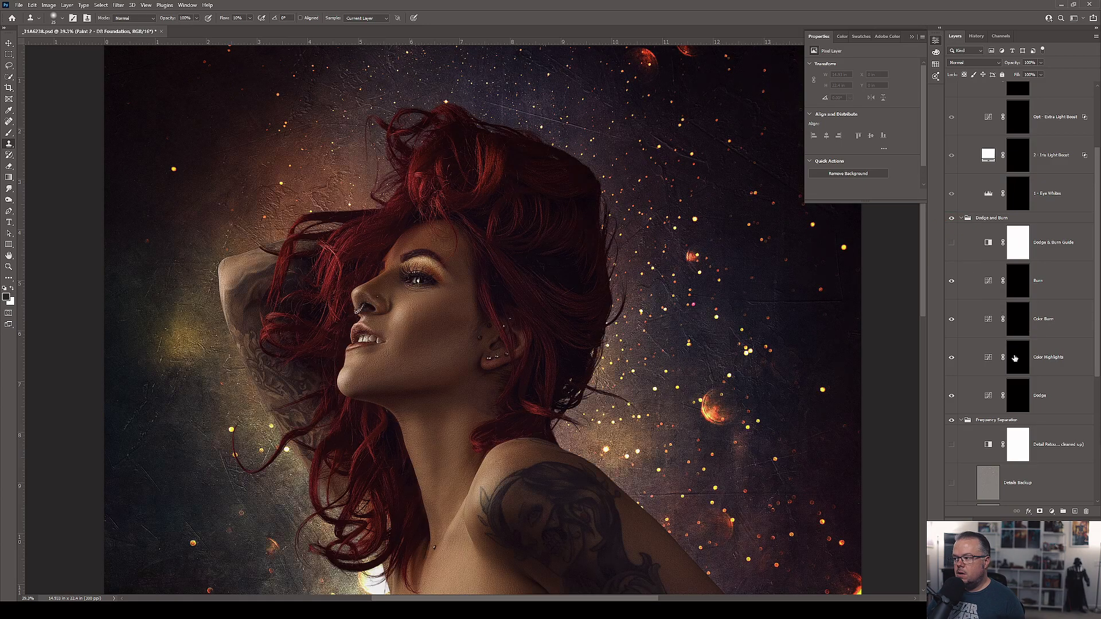
Select the Color Highlights layer mask and set up a Soft Round brush with 10% flow and white as the foreground color
{"action": "left_click", "coordinate": [1015, 357]}
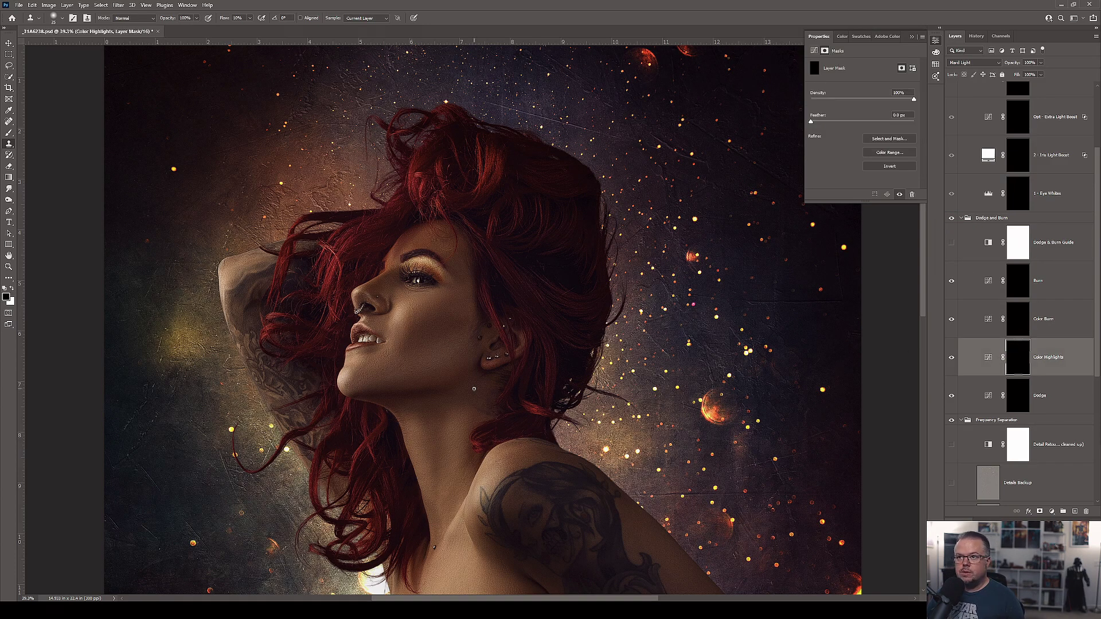
{"action": "key", "text": "b"}
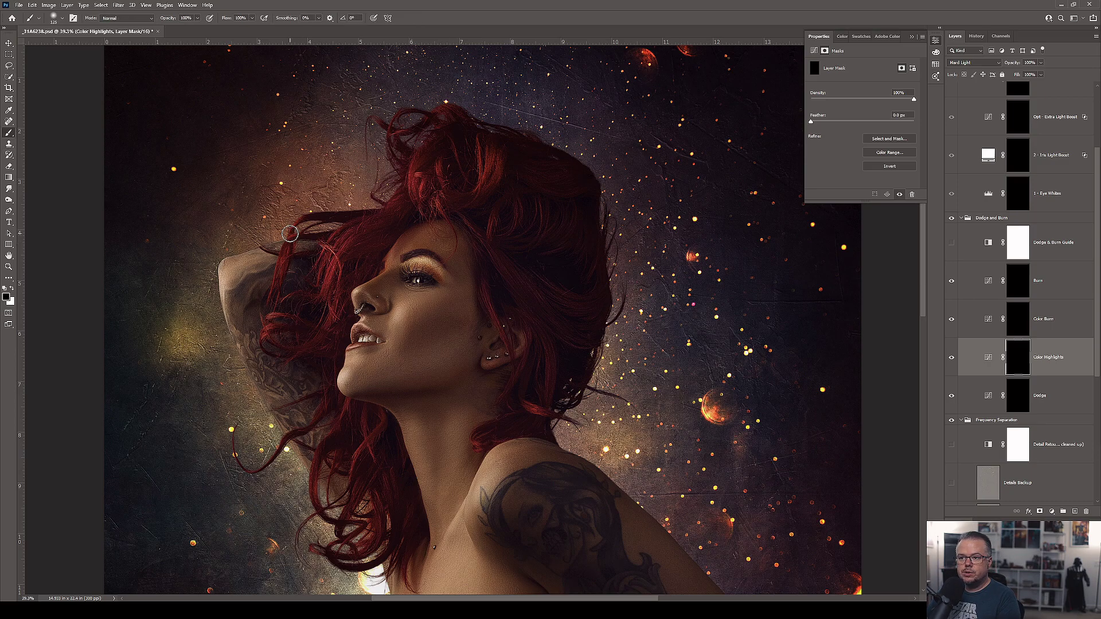
{"action": "left_click", "coordinate": [53, 18]}
{"action": "left_click", "coordinate": [81, 141]}
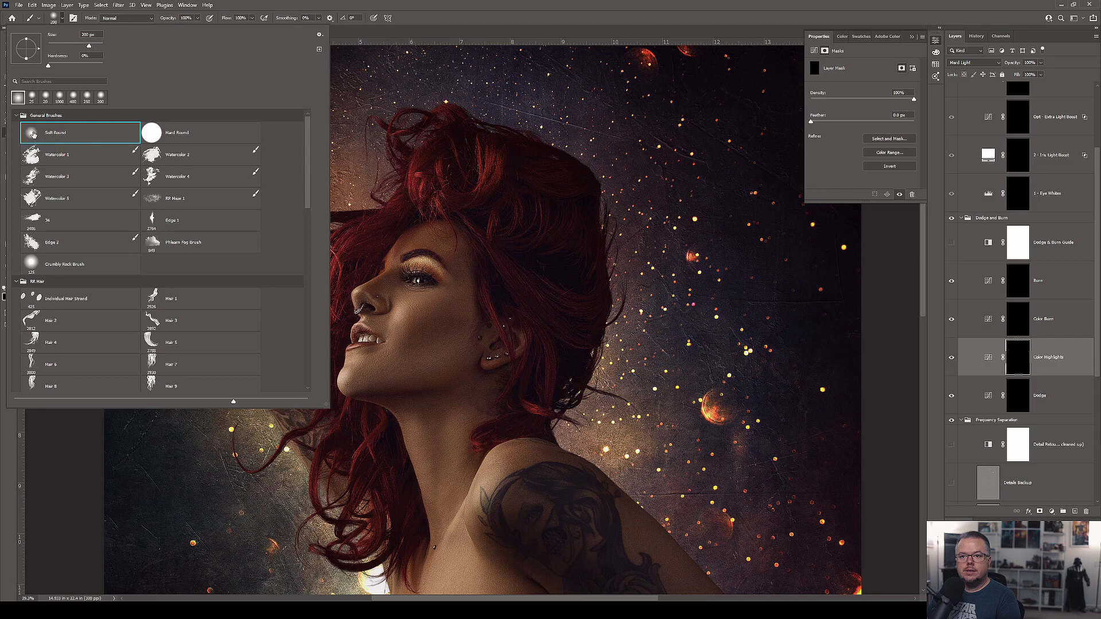
{"action": "left_click", "coordinate": [450, 7]}
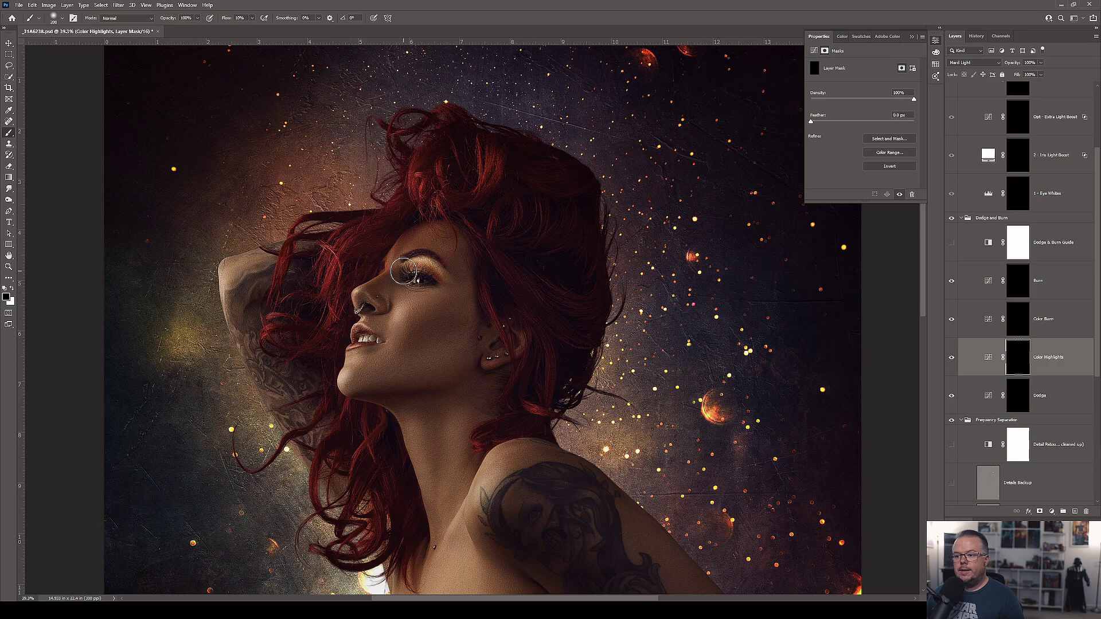
{"action": "scroll", "coordinate": [446, 304], "scroll_direction": "up", "scroll_amount": 3}
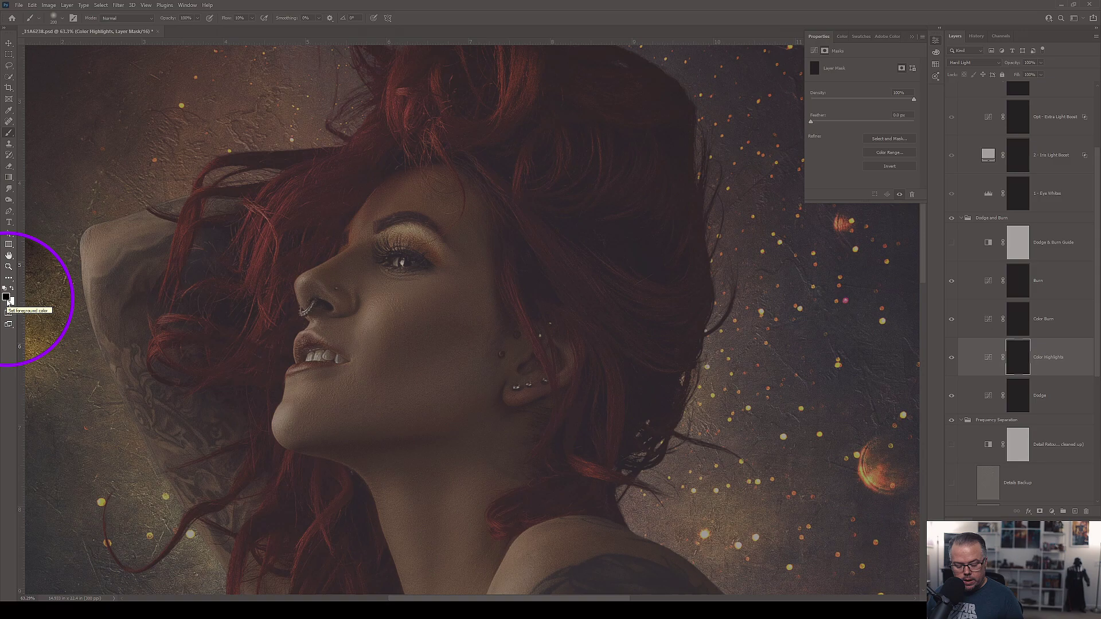
{"action": "key", "text": "x"}
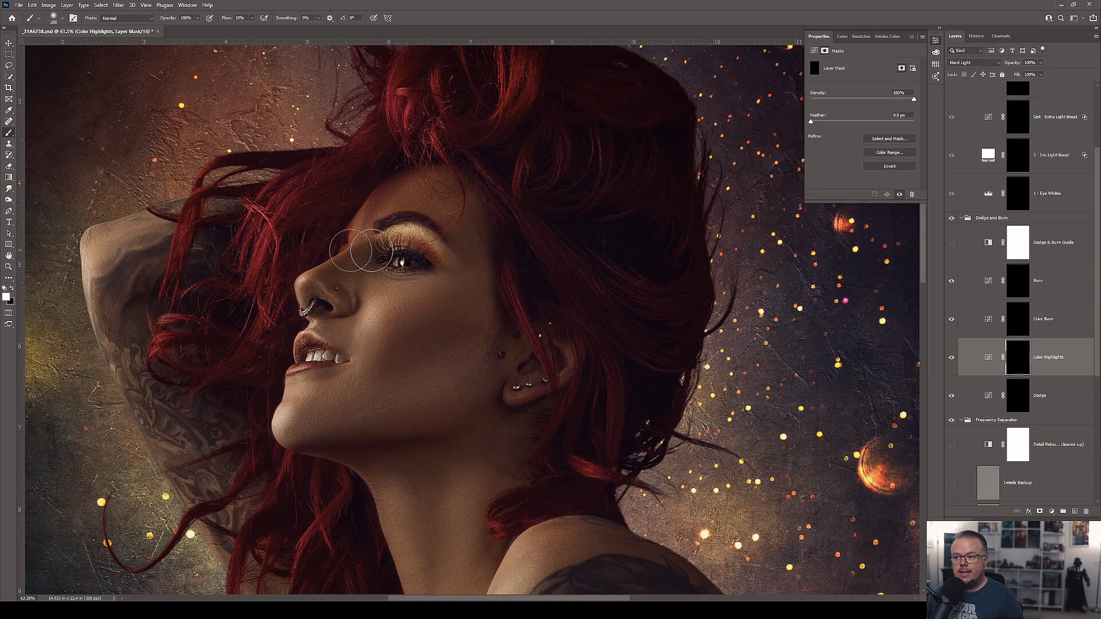
Try brightening the eyeshadow and upper cheek with brush strokes on the Color Highlights mask, and undo the strokes
{"action": "mouse_move", "coordinate": [367, 242]}
{"action": "left_mouse_down"}
{"action": "mouse_move", "coordinate": [427, 246]}
{"action": "mouse_move", "coordinate": [425, 236]}
{"action": "mouse_move", "coordinate": [440, 256]}
{"action": "mouse_move", "coordinate": [344, 259]}
{"action": "mouse_move", "coordinate": [418, 233]}
{"action": "left_mouse_up"}
{"action": "left_click_drag", "start_coordinate": [370, 302], "coordinate": [401, 270]}
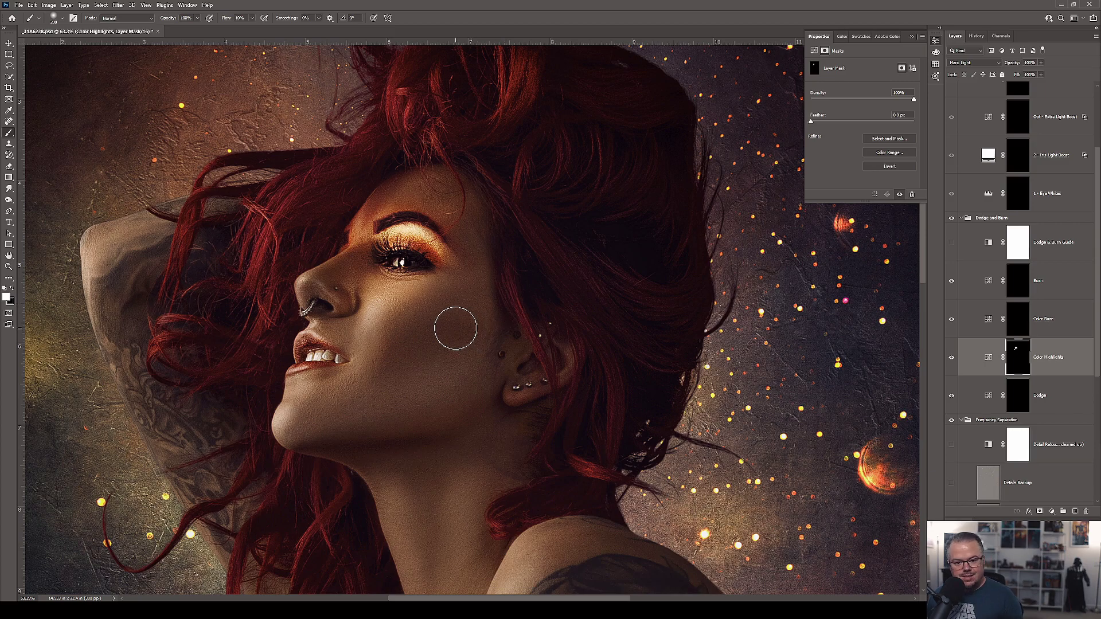
{"action": "key", "text": "ctrl+z"}
{"action": "key", "text": "ctrl+z"}
{"action": "key", "text": "ctrl+z"}
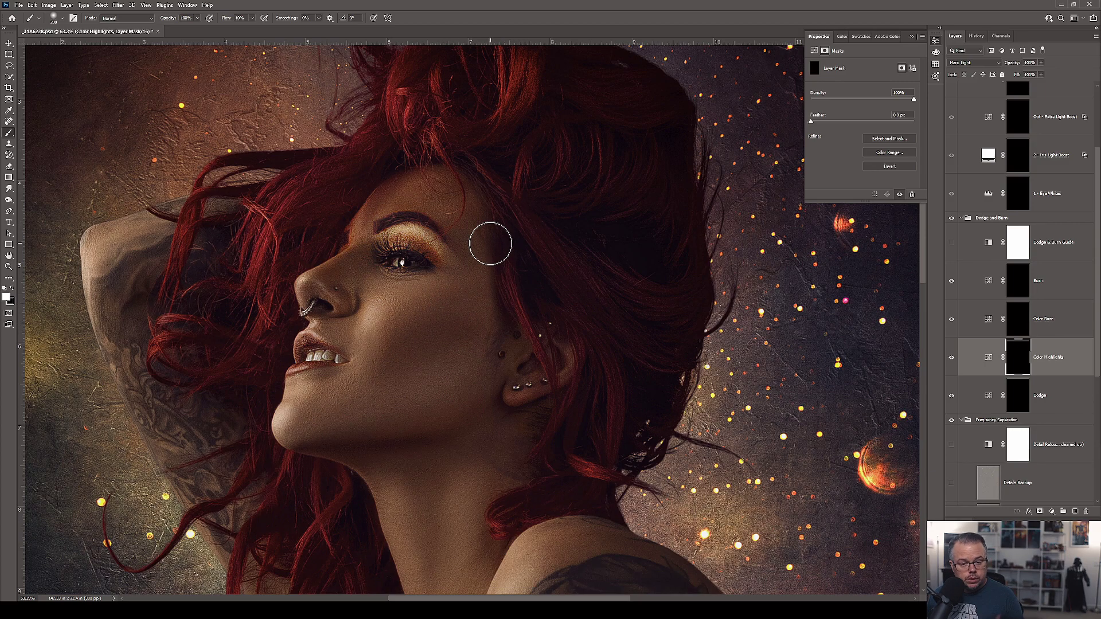
Reduce the brush to a small tip and paint highlights onto the lips on the Color Highlights mask
{"action": "scroll", "coordinate": [459, 278], "scroll_direction": "up", "scroll_amount": 3}
{"action": "key", "text": "bracketleft"}
{"action": "key", "text": "bracketleft"}
{"action": "key", "text": "bracketleft"}
{"action": "key", "text": "bracketleft"}
{"action": "key", "text": "bracketleft"}
{"action": "key", "text": "bracketleft"}
{"action": "key", "text": "bracketleft"}
{"action": "key", "text": "bracketleft"}
{"action": "key", "text": "bracketleft"}
{"action": "key", "text": "bracketleft"}
{"action": "key", "text": "bracketleft"}
{"action": "key", "text": "bracketleft"}
{"action": "key", "text": "bracketleft"}
{"action": "key", "text": "bracketleft"}
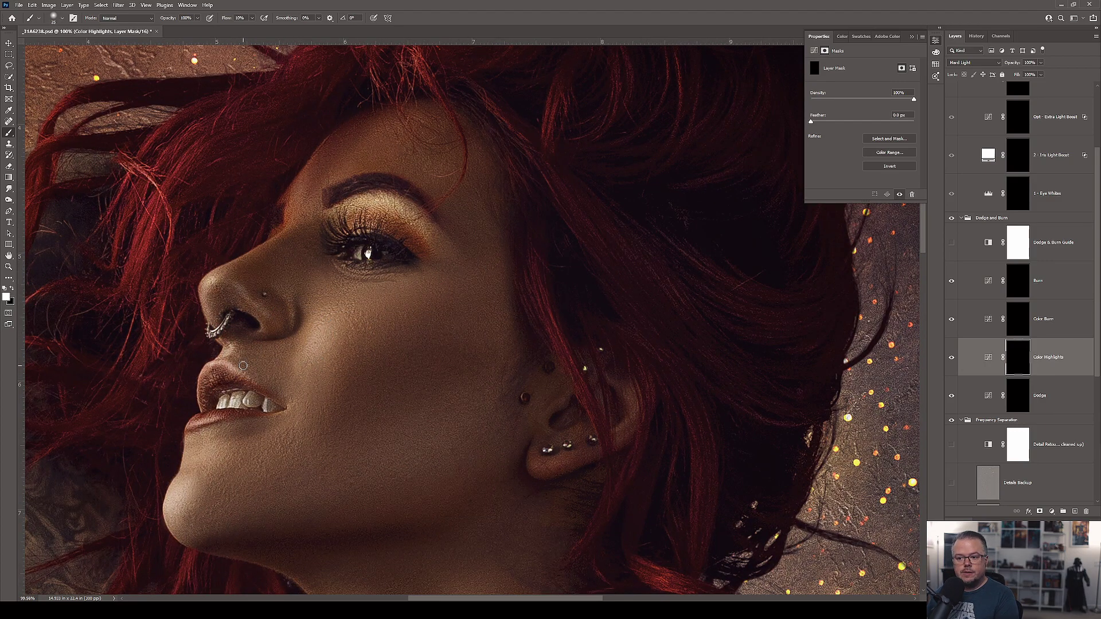
{"action": "key", "text": "bracketleft"}
{"action": "key", "text": "bracketleft"}
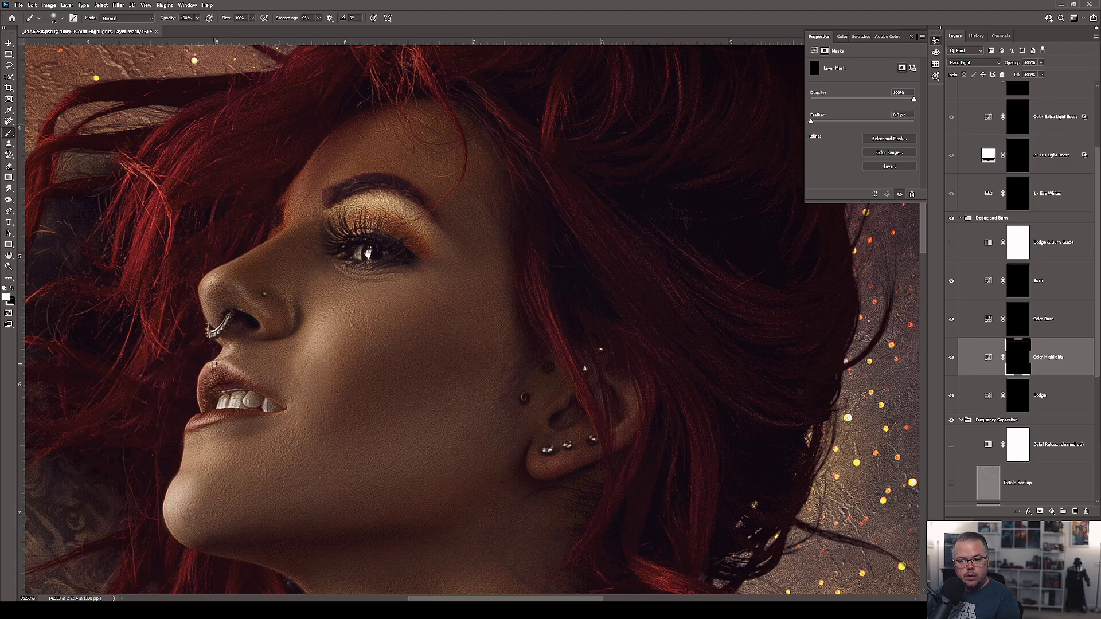
Disable and re-enable the Color Highlights mask to compare the painted effect, and enlarge the brush slightly
{"action": "left_click", "coordinate": [1018, 358], "text": "shift"}
{"action": "left_click", "coordinate": [1017, 360], "text": "shift"}
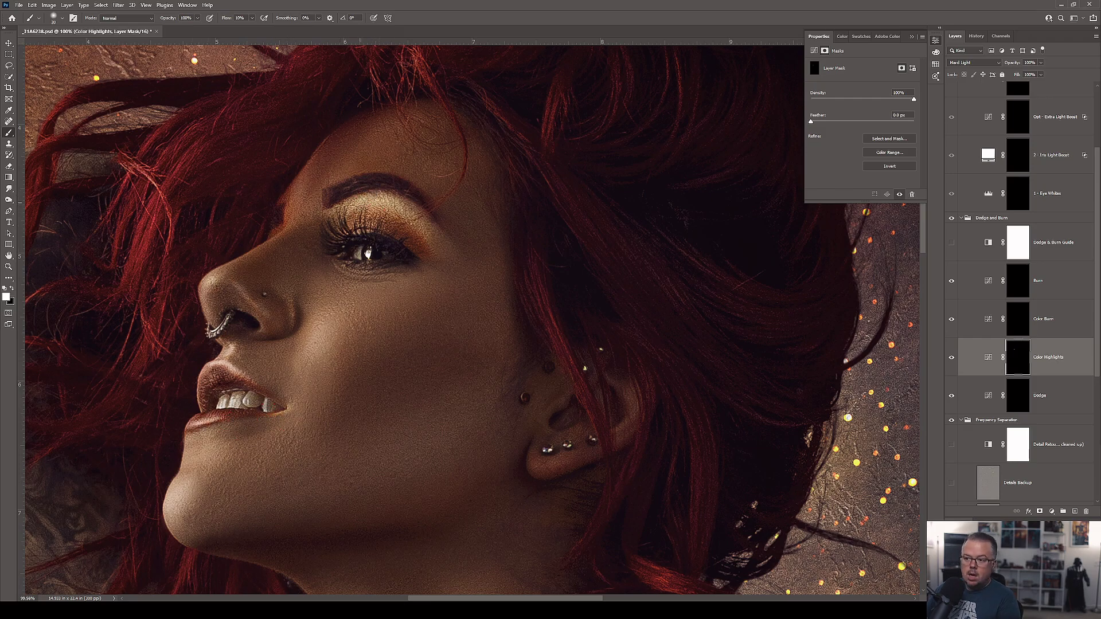
{"action": "key", "text": "bracketright"}
{"action": "key", "text": "bracketright"}
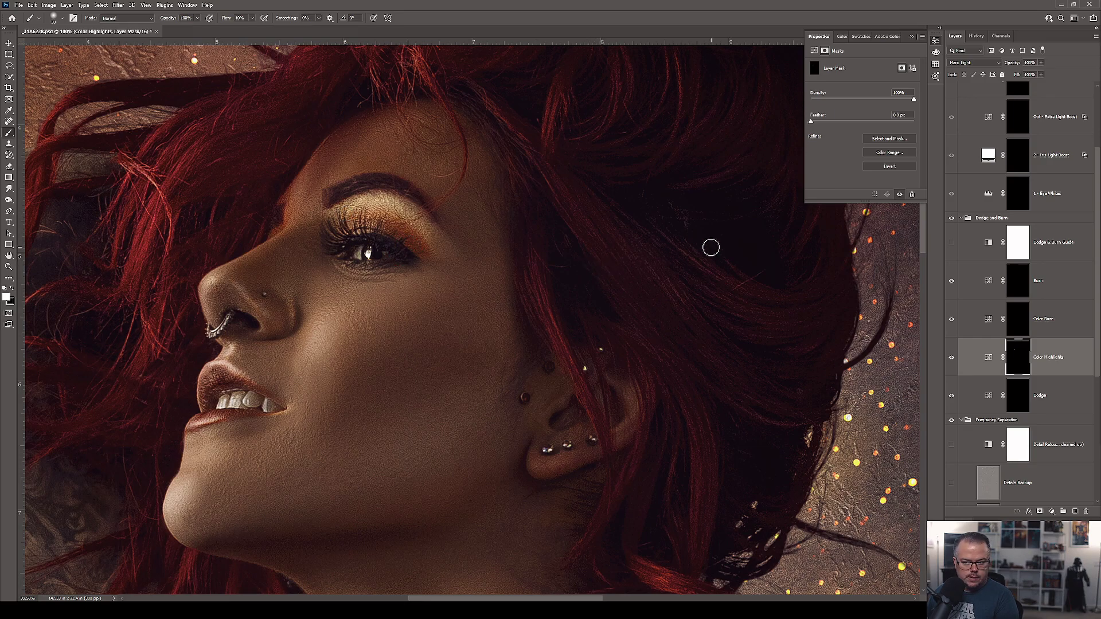
Select the Color Burn layer mask and paint over the lips with a small white brush to deepen their color
{"action": "left_click", "coordinate": [1010, 328]}
{"action": "key", "text": "bracketleft"}
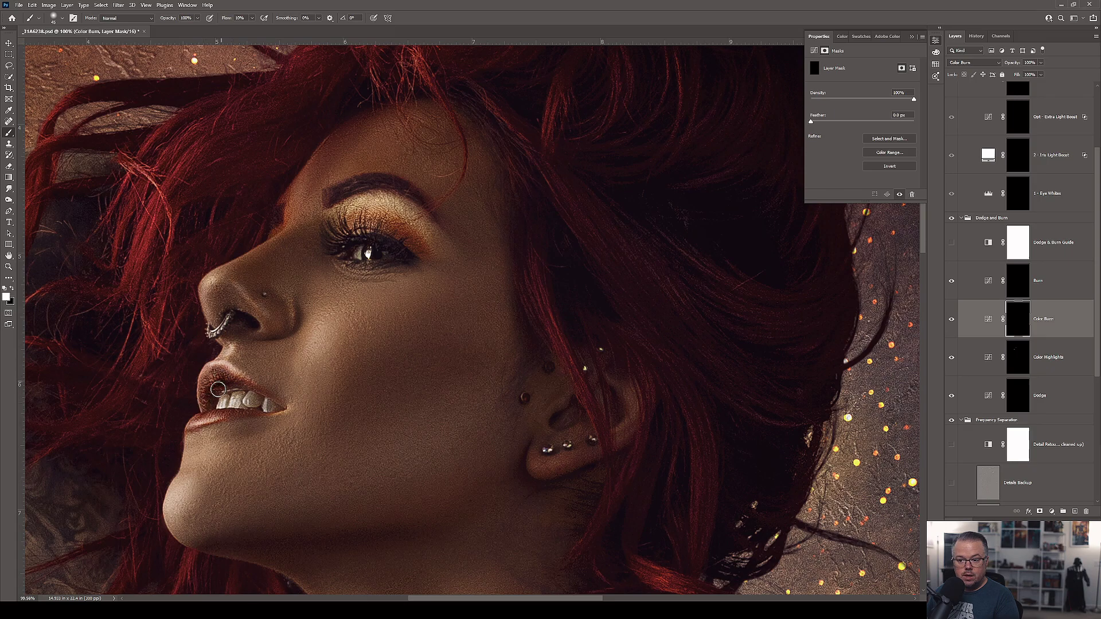
{"action": "key", "text": "bracketleft"}
{"action": "key", "text": "bracketleft"}
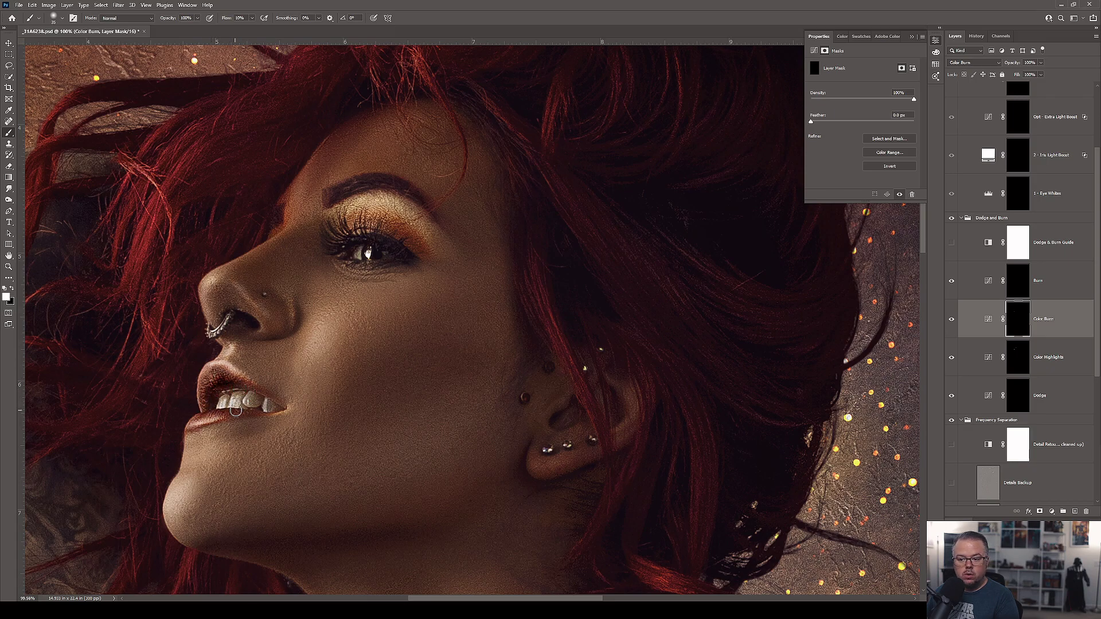
{"action": "key", "text": "bracketright"}
{"action": "key", "text": "bracketright"}
{"action": "key", "text": "bracketright"}
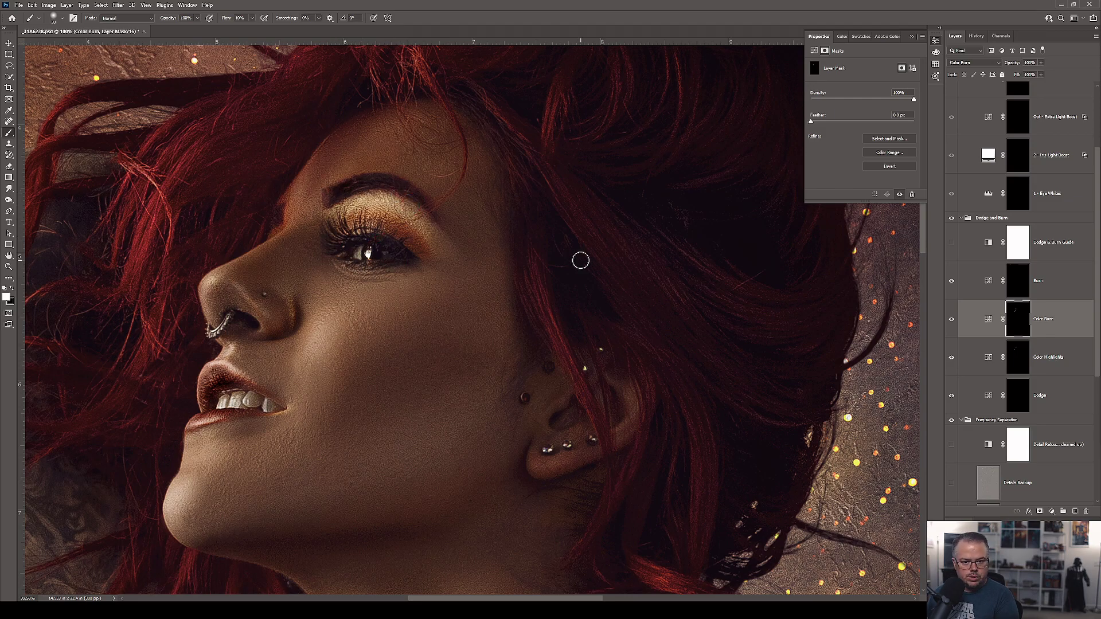
Fit the whole portrait in view and select the masks of the 1 - Eye Whites and 2 - Iris Light Boost layers in turn
{"action": "key", "text": "ctrl+0"}
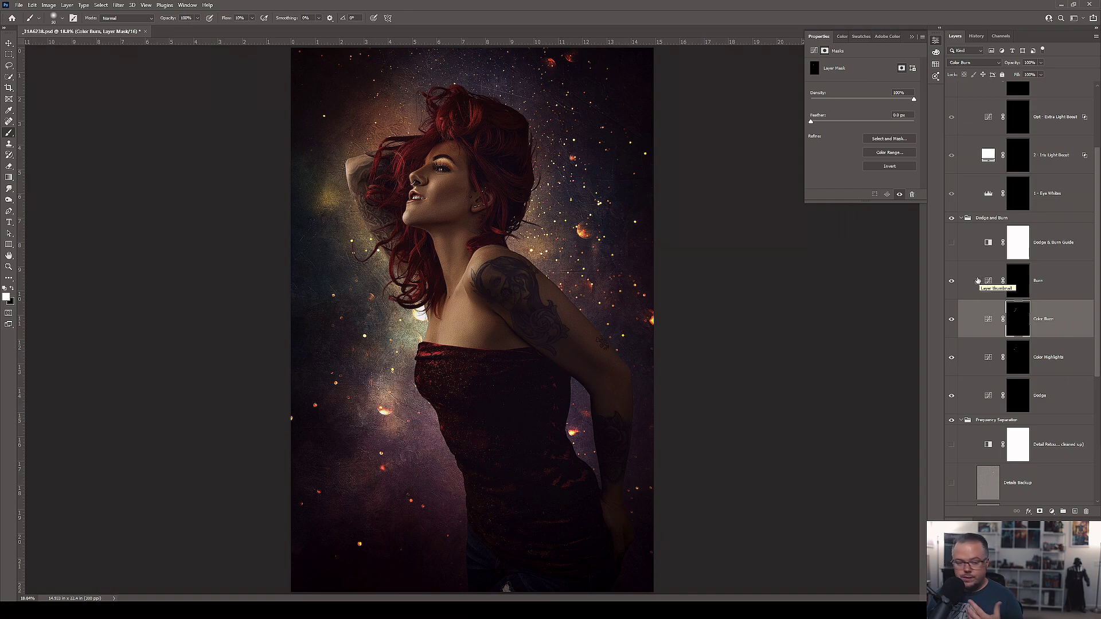
{"action": "scroll", "coordinate": [996, 320], "scroll_direction": "up", "scroll_amount": 2}
{"action": "scroll", "coordinate": [996, 320], "scroll_direction": "up", "scroll_amount": 2}
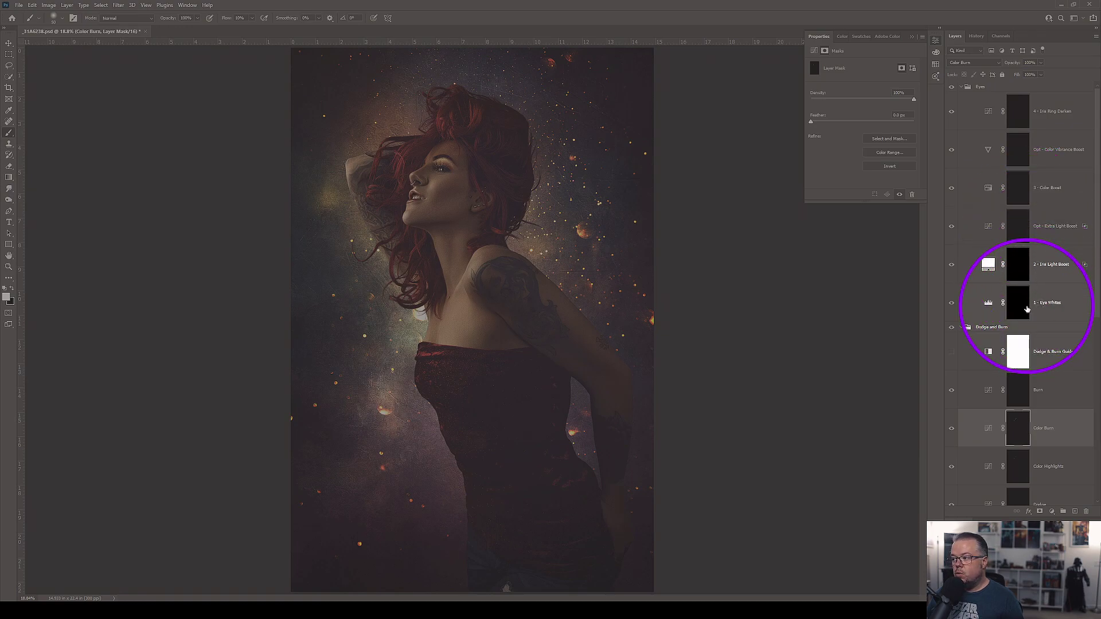
{"action": "left_click", "coordinate": [1016, 306]}
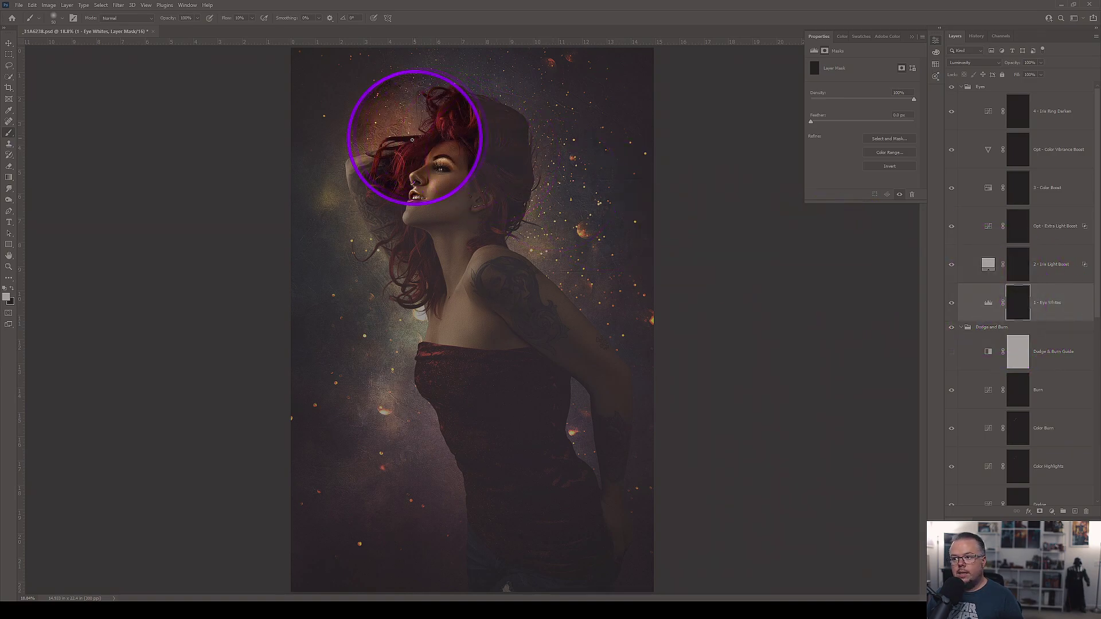
{"action": "left_click", "coordinate": [1015, 267]}
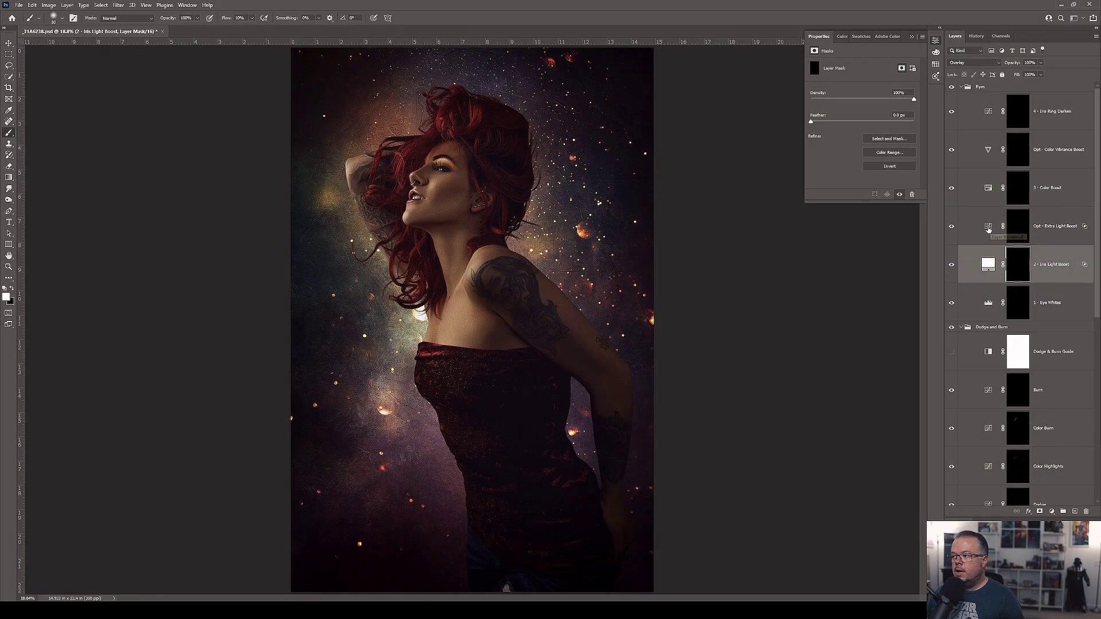
Bend the Opt - Extra Light Boost curve upward in the midtones and set the 3 - Color Boost saturation to +23
{"action": "left_click", "coordinate": [988, 228]}
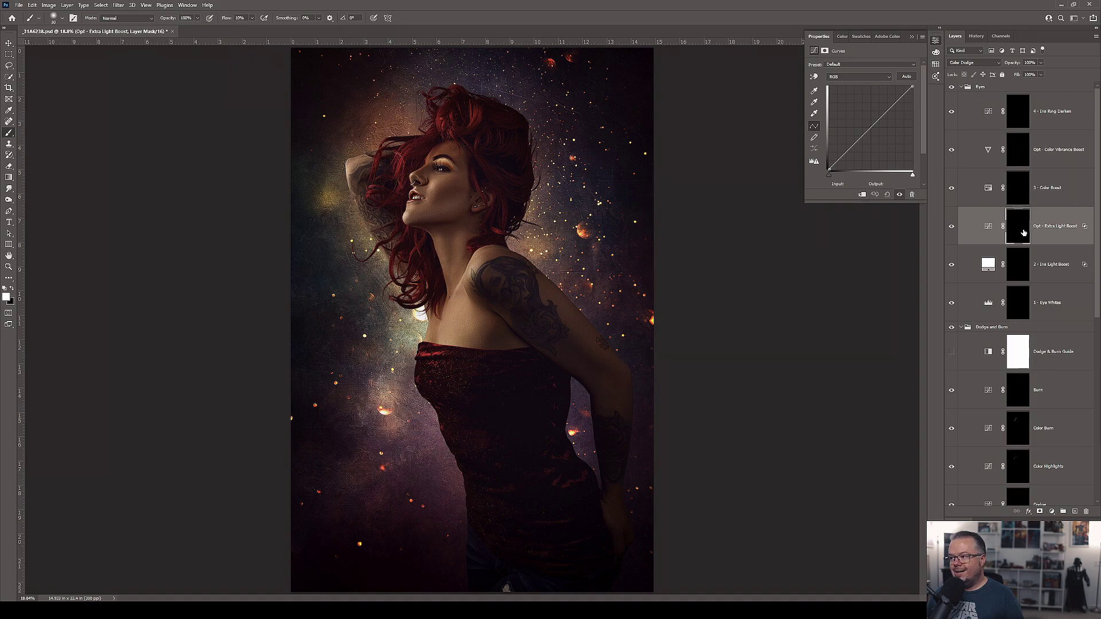
{"action": "left_click_drag", "start_coordinate": [872, 127], "coordinate": [862, 123]}
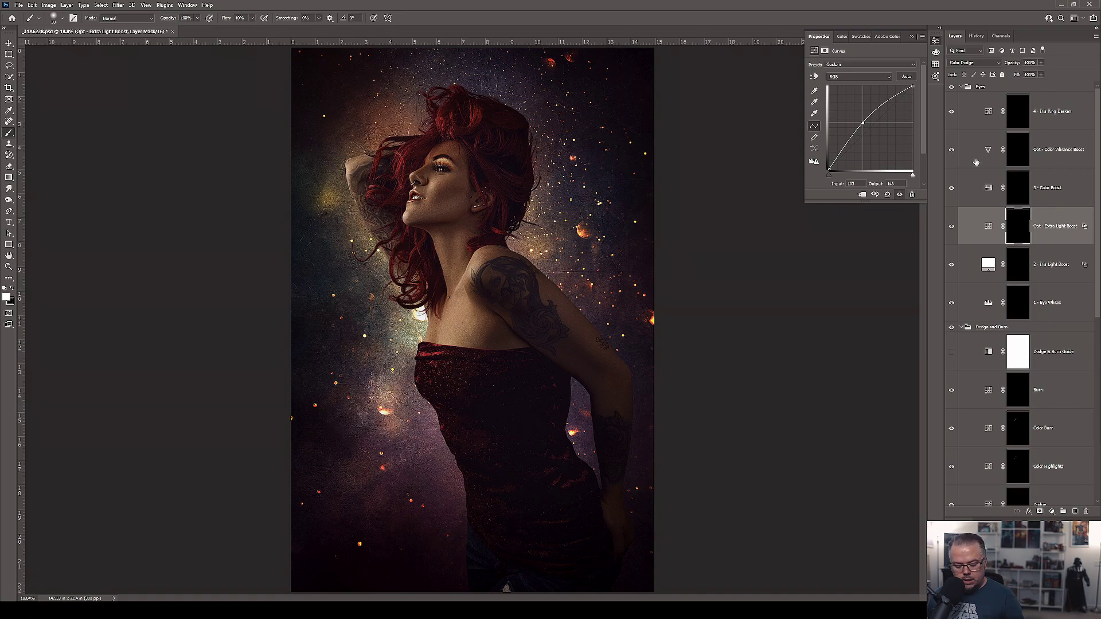
{"action": "left_click", "coordinate": [1038, 193]}
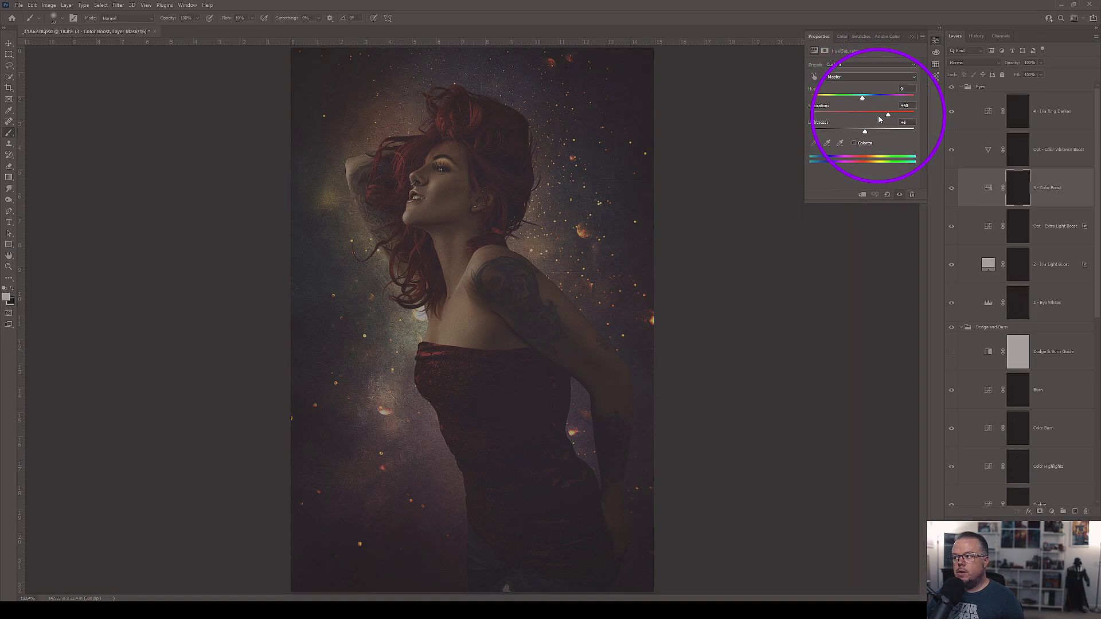
{"action": "left_click_drag", "start_coordinate": [887, 115], "coordinate": [874, 117]}
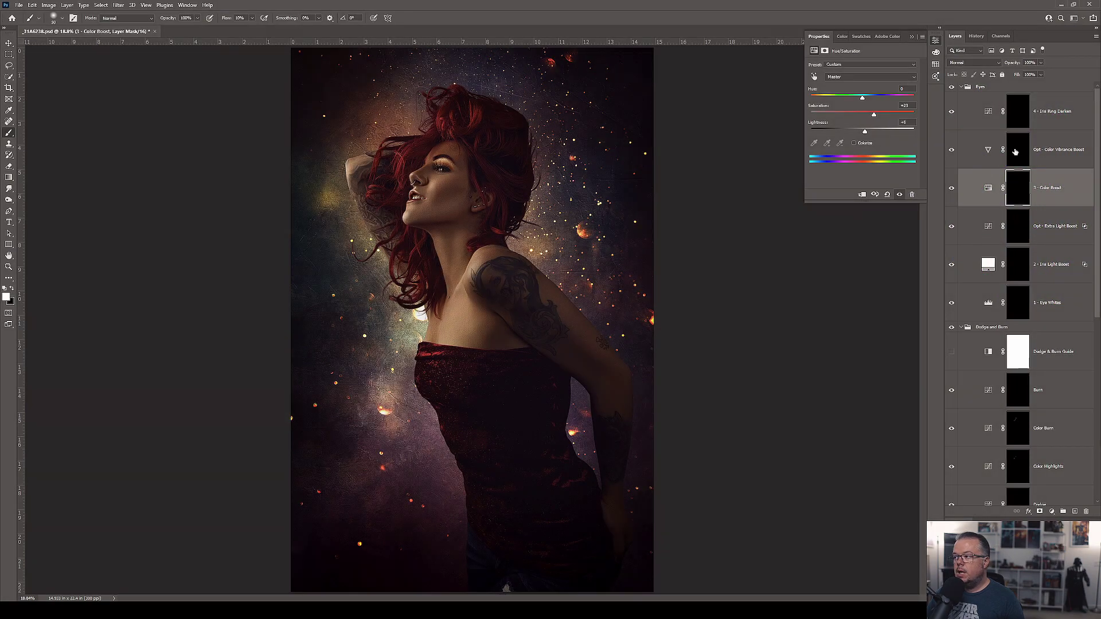
Show the vibrance settings of the Opt - Color Vibrance Boost layer and select the 4 - Iris Ring Darken layer mask
{"action": "left_click", "coordinate": [1009, 151]}
{"action": "left_click", "coordinate": [988, 150]}
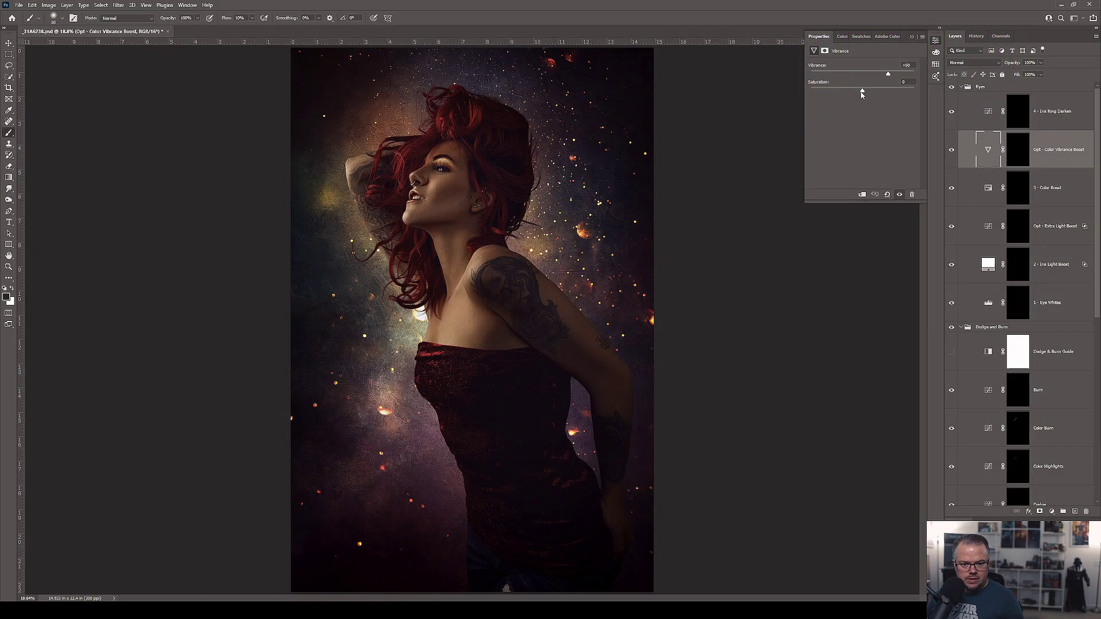
{"action": "left_click", "coordinate": [1023, 124]}
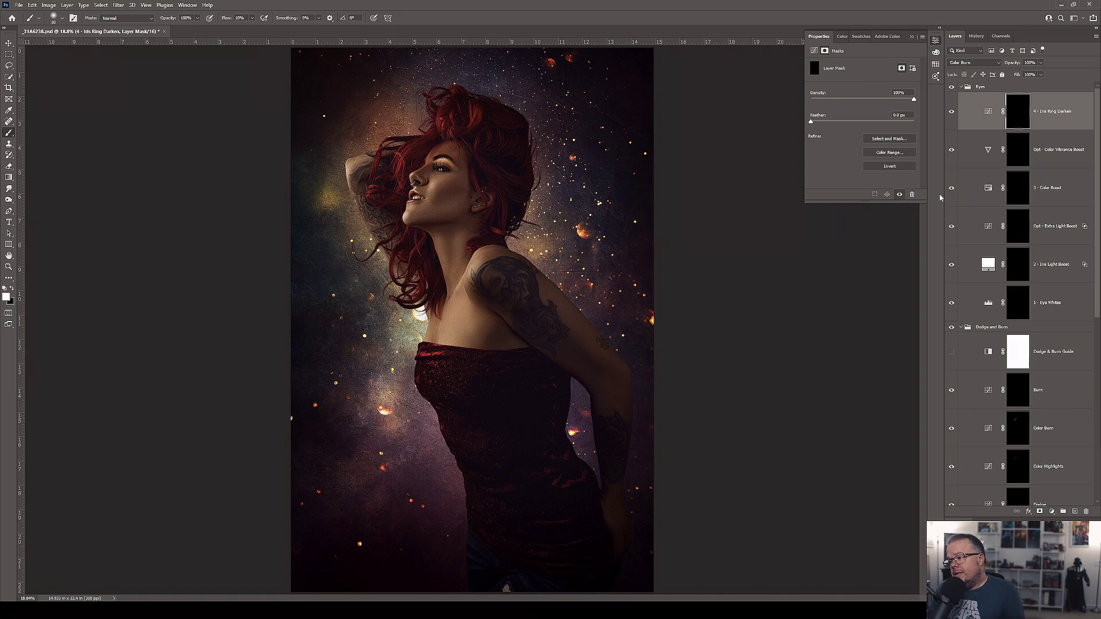
Review the layer stack from the Frequency Separation group up through Dodge and Burn to the Eyes group
{"action": "scroll", "coordinate": [1017, 388], "scroll_direction": "down", "scroll_amount": 10}
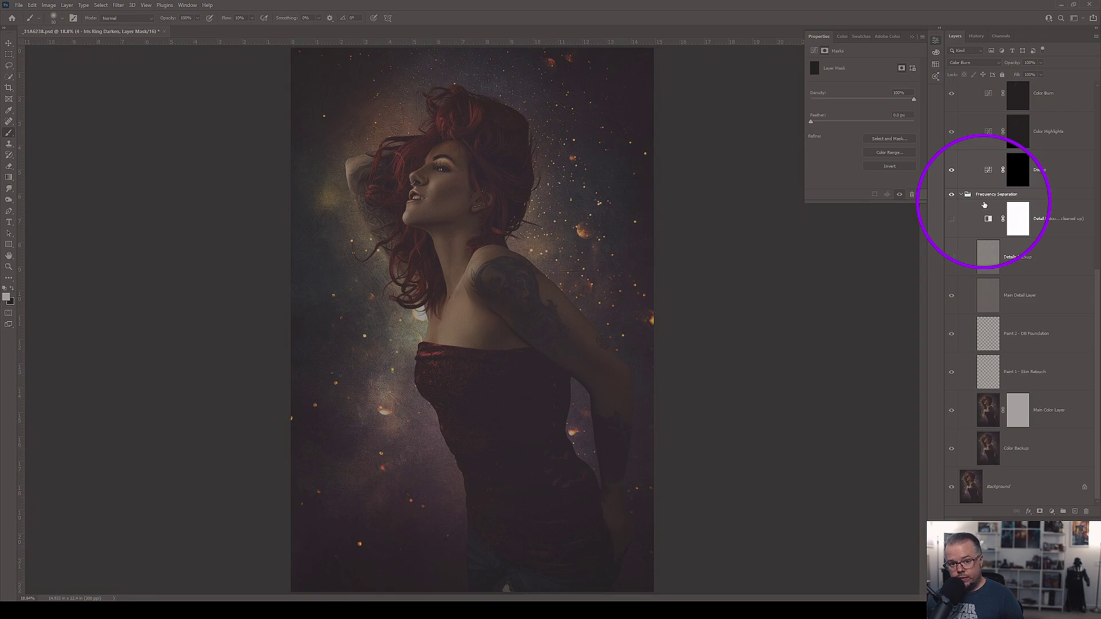
{"action": "scroll", "coordinate": [983, 205], "scroll_direction": "up", "scroll_amount": 3}
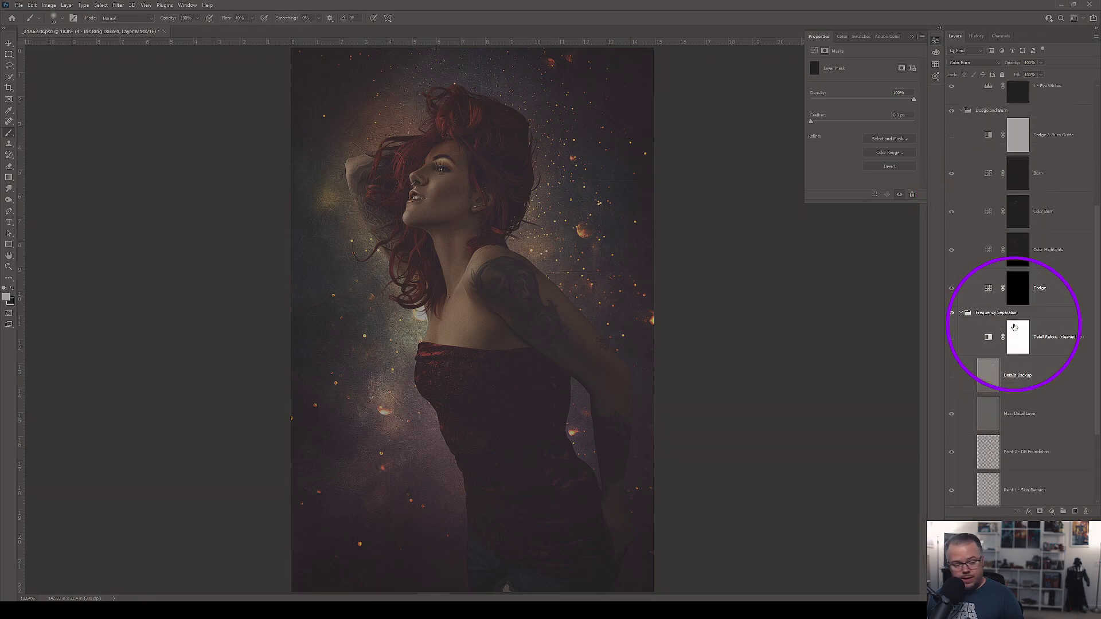
{"action": "scroll", "coordinate": [1013, 328], "scroll_direction": "up", "scroll_amount": 3}
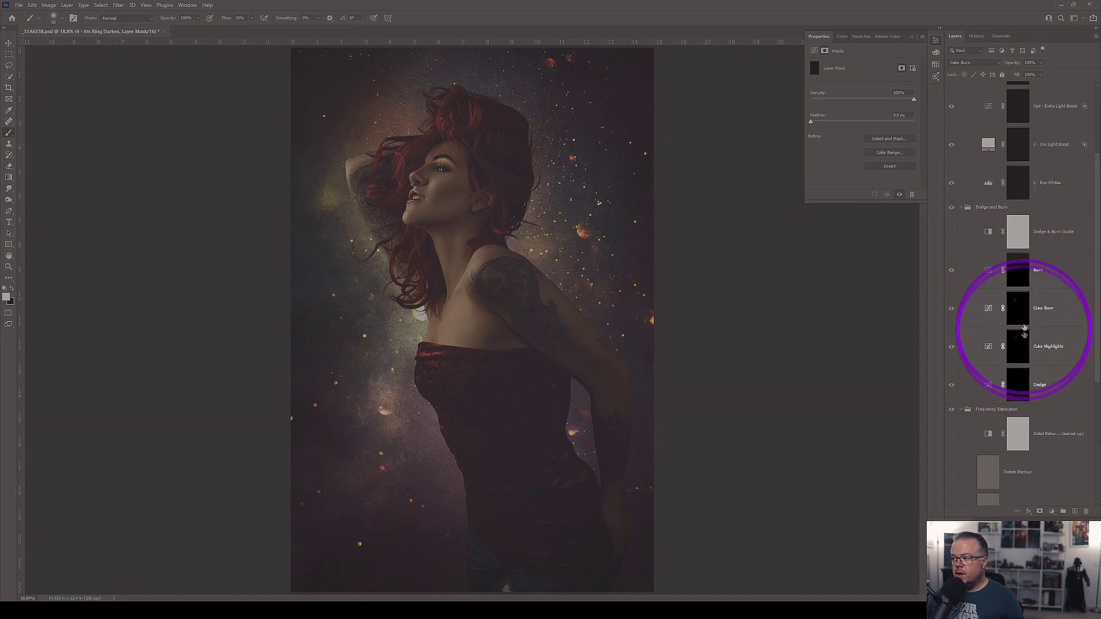
{"action": "scroll", "coordinate": [1015, 346], "scroll_direction": "up", "scroll_amount": 3}
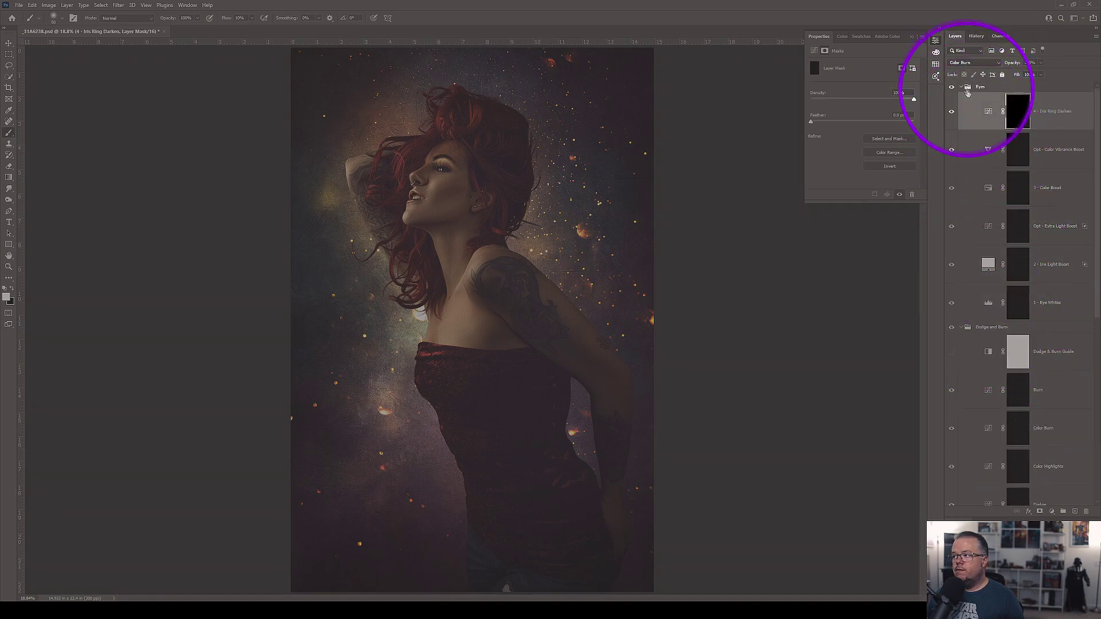